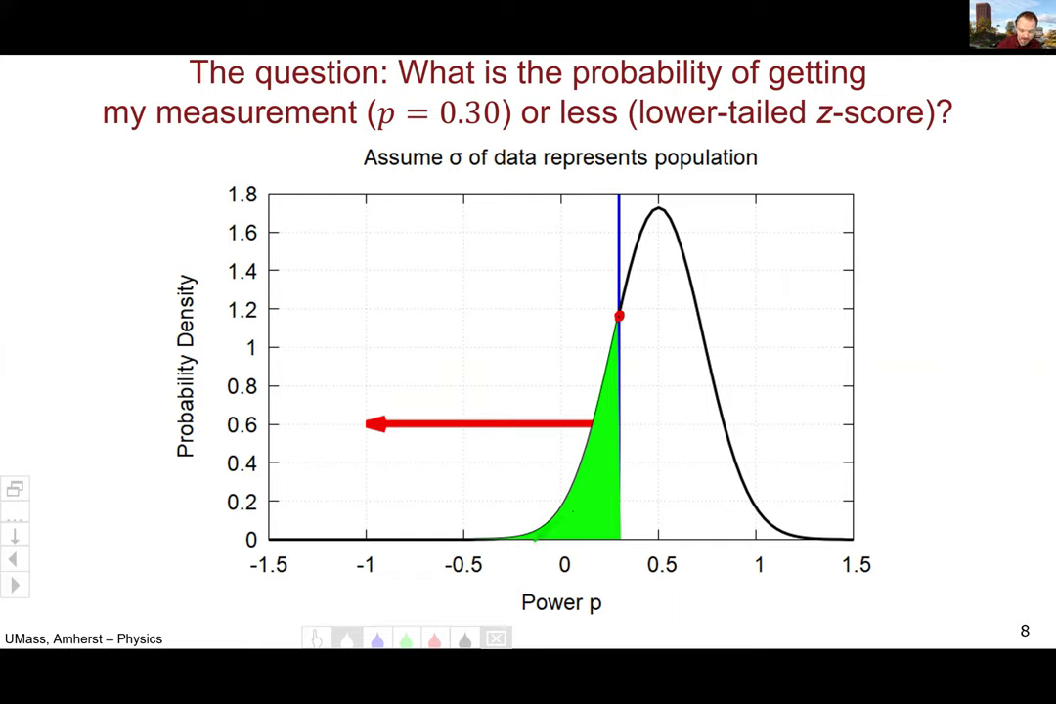
# Hatch the green lower tail, underline Power p, arrow and label 0.3, then advance to slide 9
pyautogui.moveTo(585, 533)
pyautogui.mouseDown()
pyautogui.moveTo(599, 501)
pyautogui.moveTo(612, 451)
pyautogui.mouseUp()
pyautogui.moveTo(608, 394); pyautogui.dragTo(617, 303)
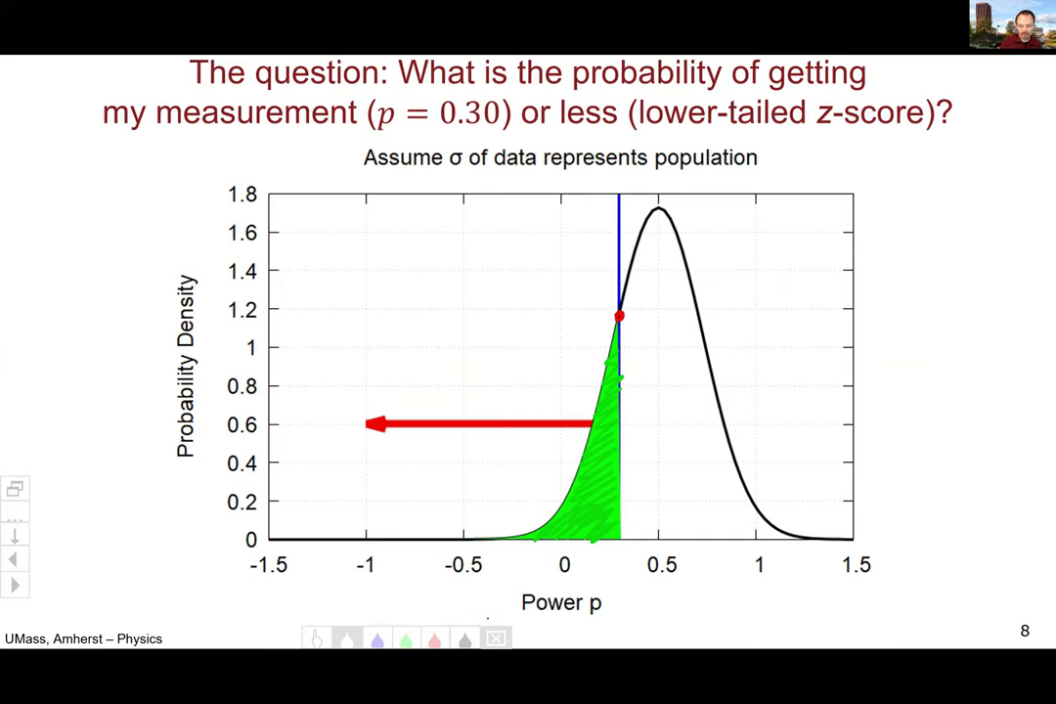
pyautogui.moveTo(521, 613); pyautogui.dragTo(603, 613)
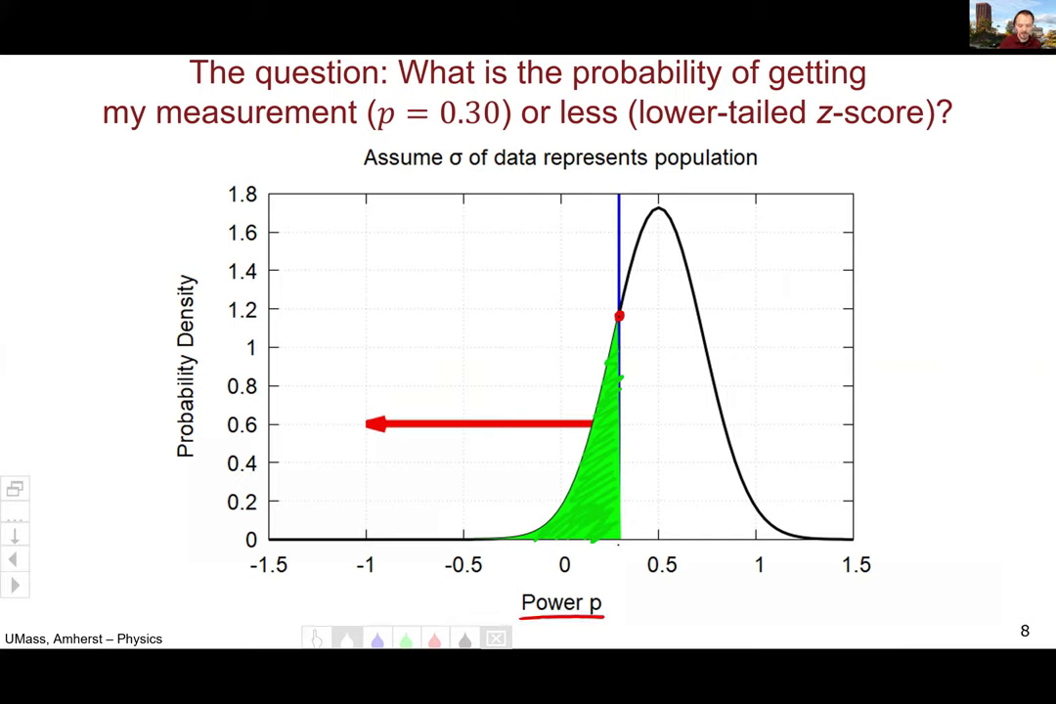
pyautogui.moveTo(611, 553)
pyautogui.mouseDown()
pyautogui.moveTo(624, 553)
pyautogui.moveTo(618, 586)
pyautogui.mouseUp()
pyautogui.click(631, 600)
pyautogui.moveTo(640, 585)
pyautogui.mouseDown()
pyautogui.moveTo(649, 587)
pyautogui.moveTo(641, 602)
pyautogui.mouseUp()
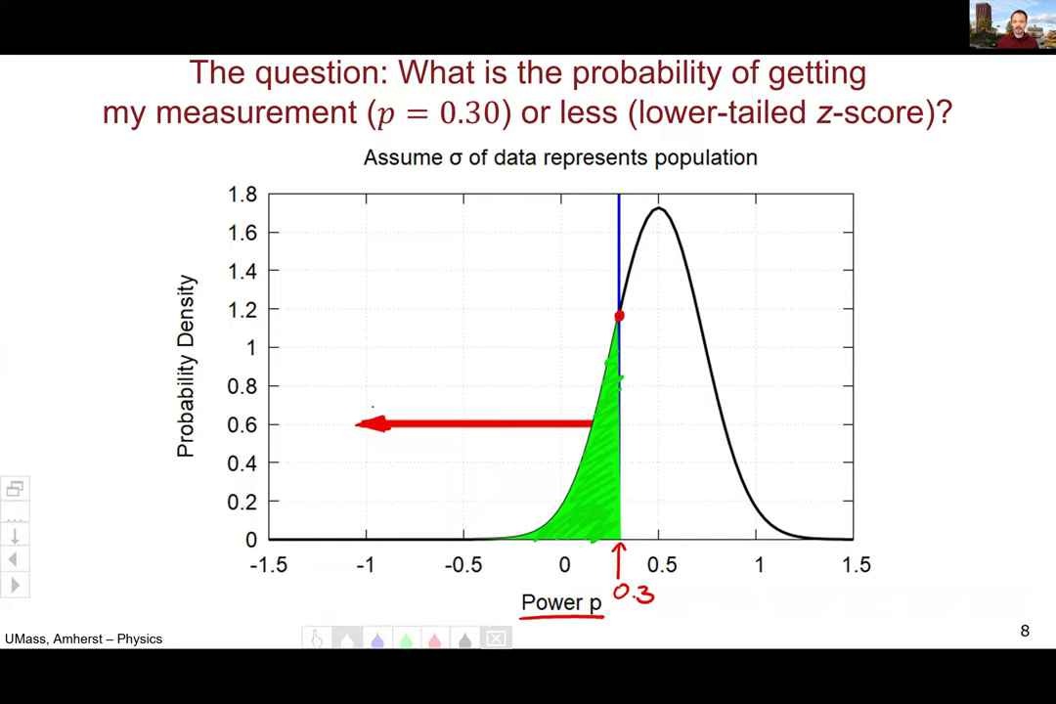
pyautogui.press('Right')
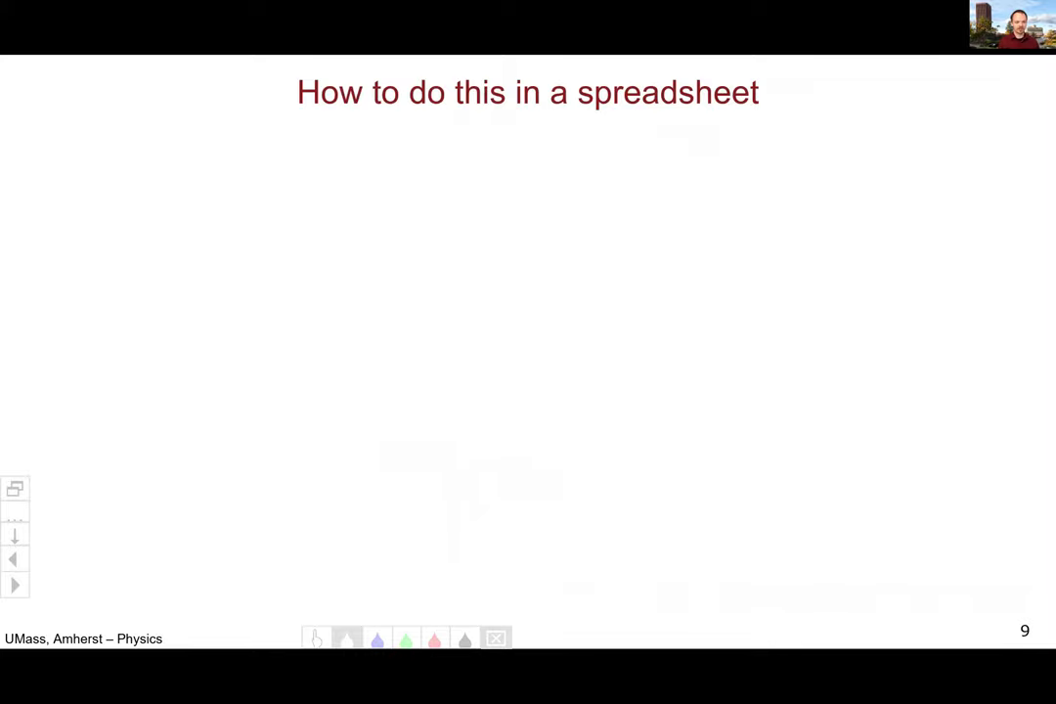
# Clear the old z value in B4 and review the Power, standard deviation and Correct Answer cells
pyautogui.hotkey('alt', 'Tab')
pyautogui.press('Delete')
pyautogui.press('Up')
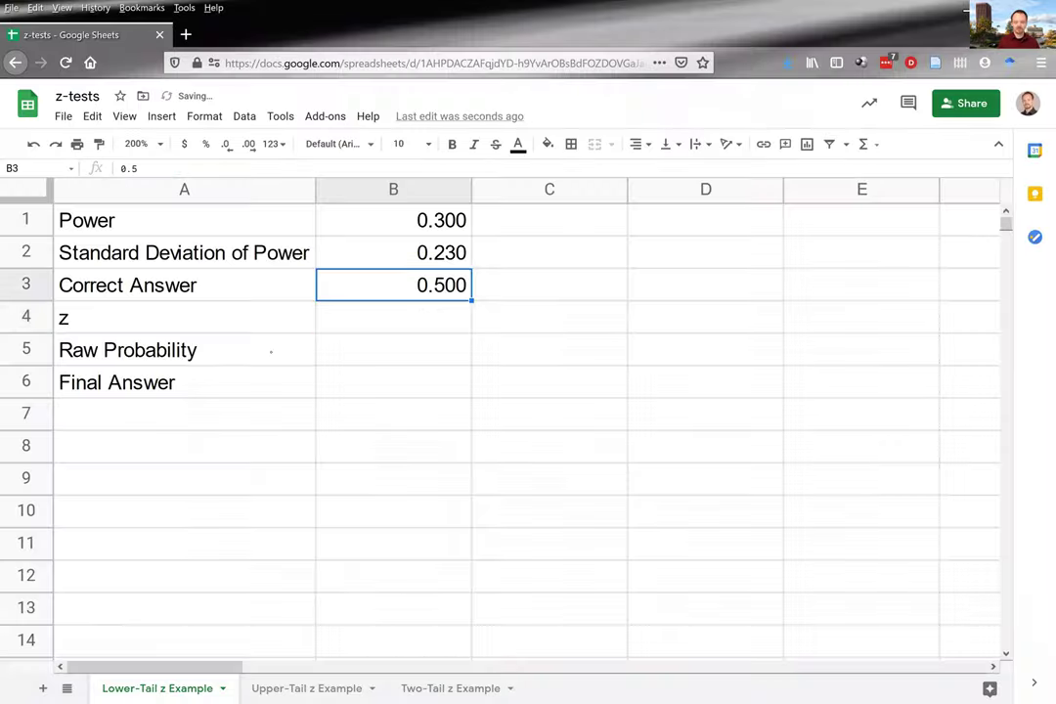
pyautogui.press('Up')
pyautogui.press('Up')
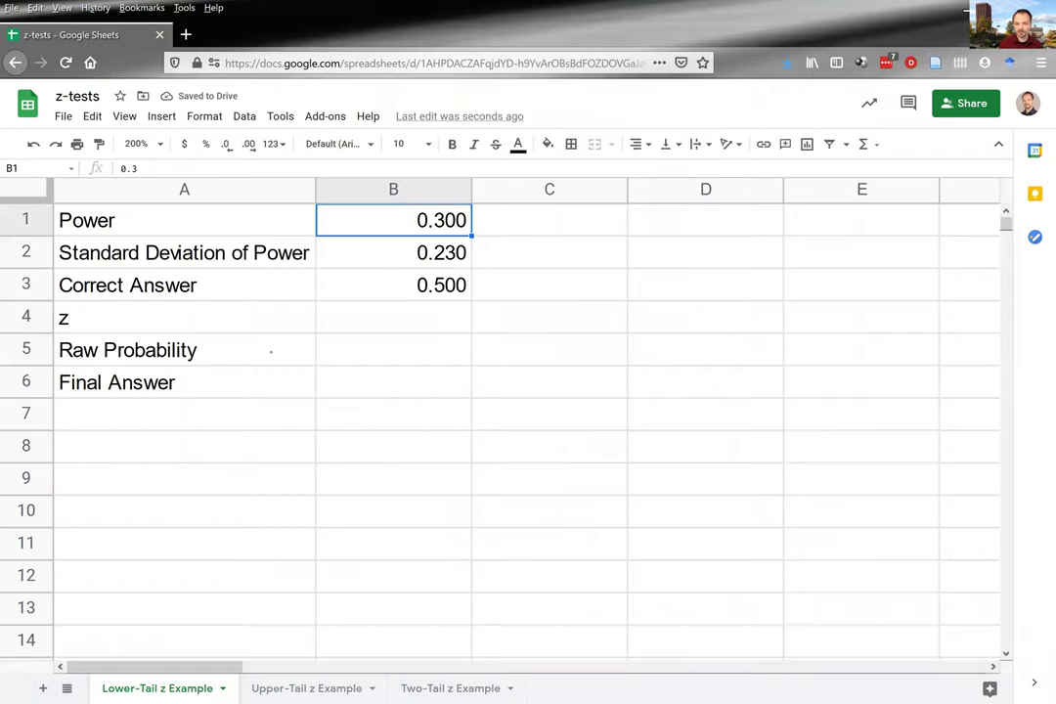
pyautogui.press('Down')
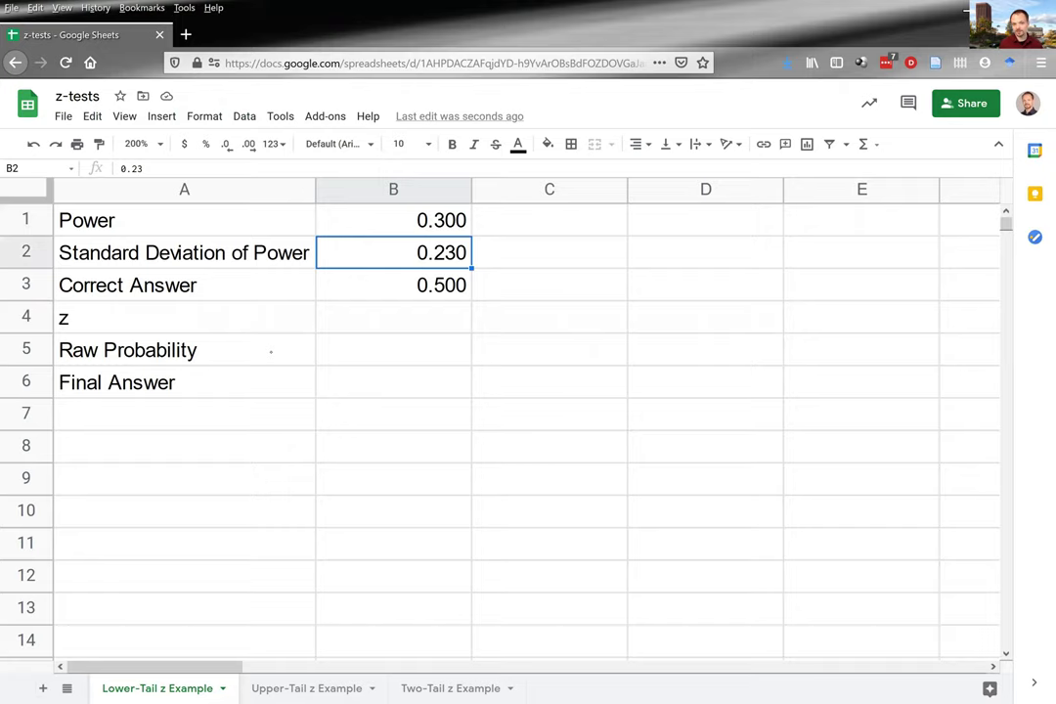
pyautogui.press('Down')
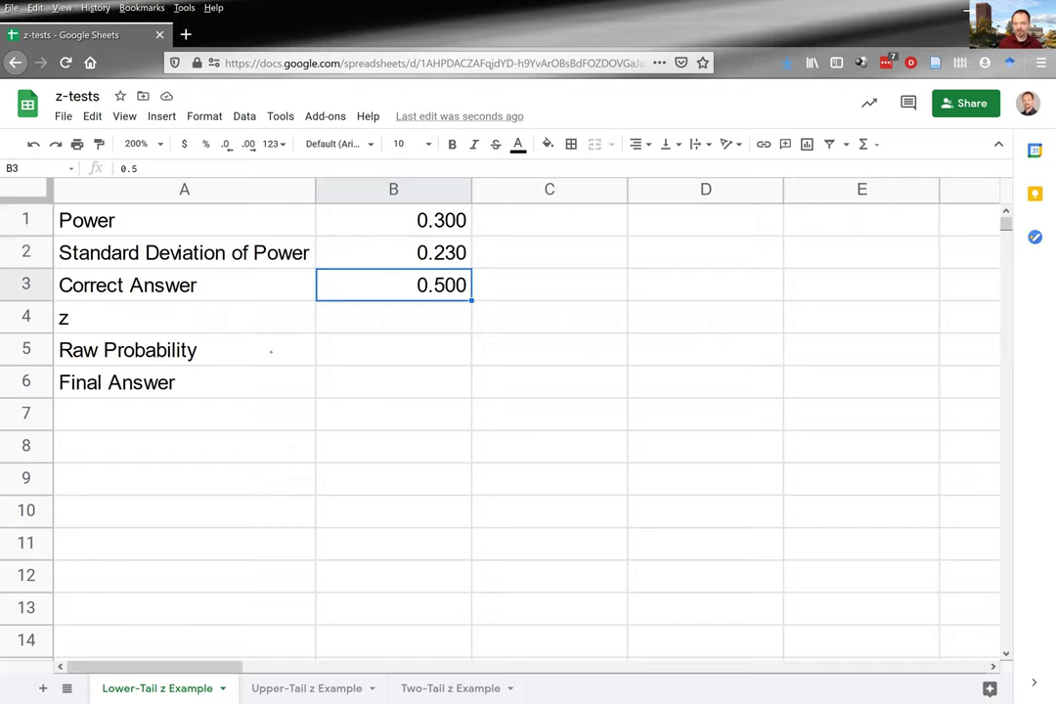
pyautogui.press('Down')
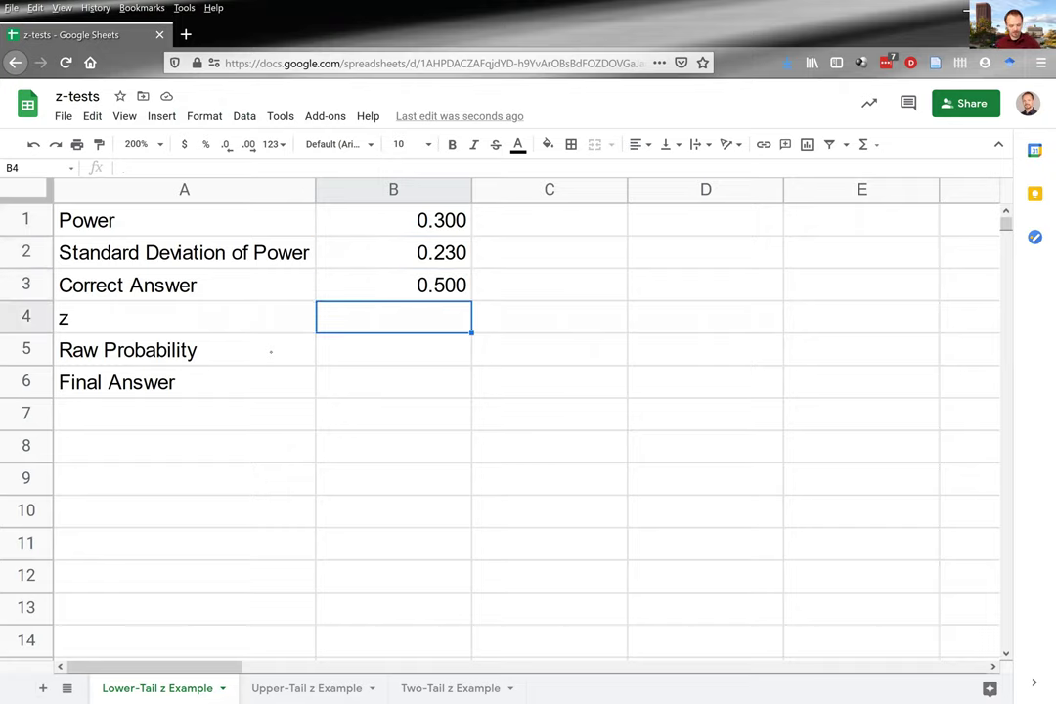
# Enter =(B1-B3)/B2 in B4, giving a z-score of -0.870
pyautogui.write('=(')
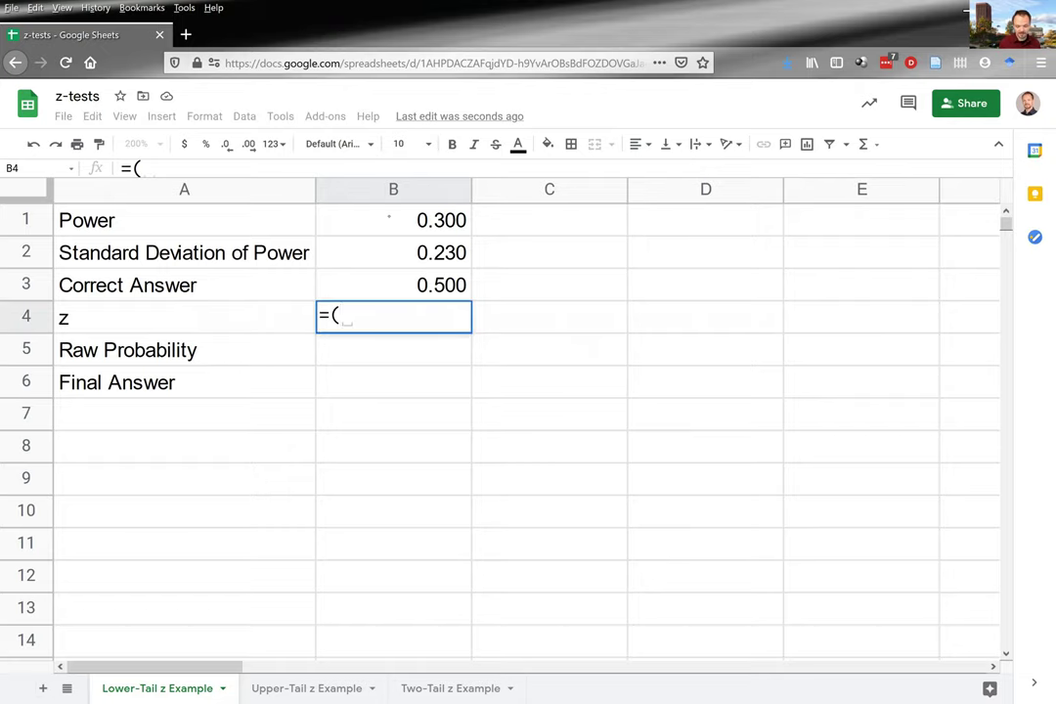
pyautogui.click(389, 217)
pyautogui.write('-')
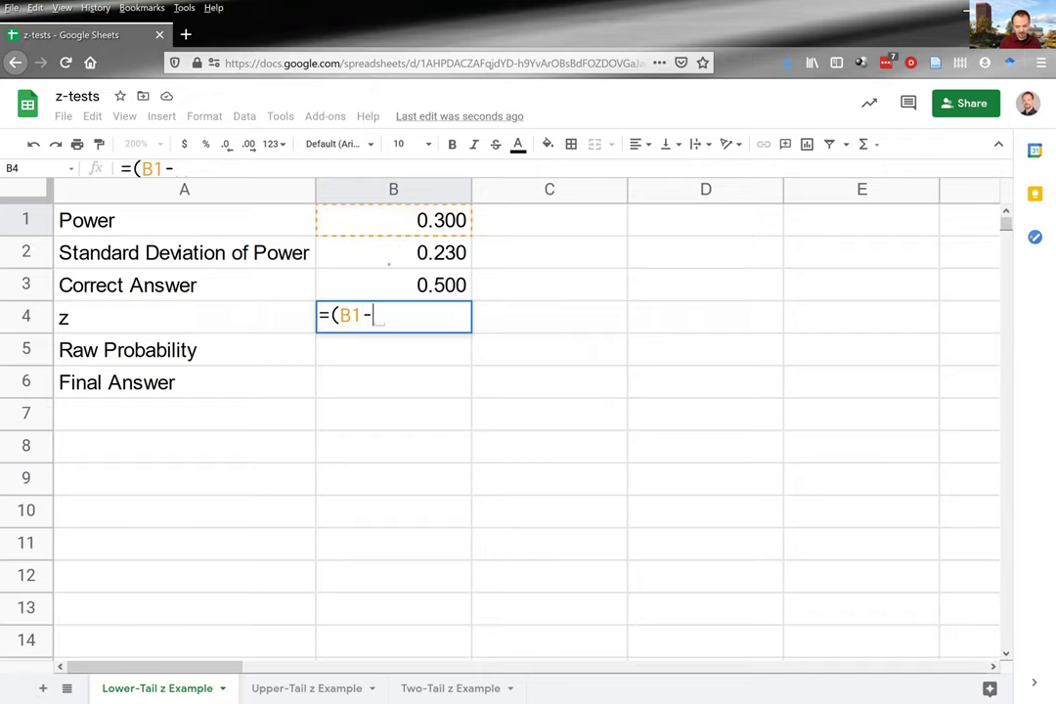
pyautogui.click(380, 288)
pyautogui.write(')')
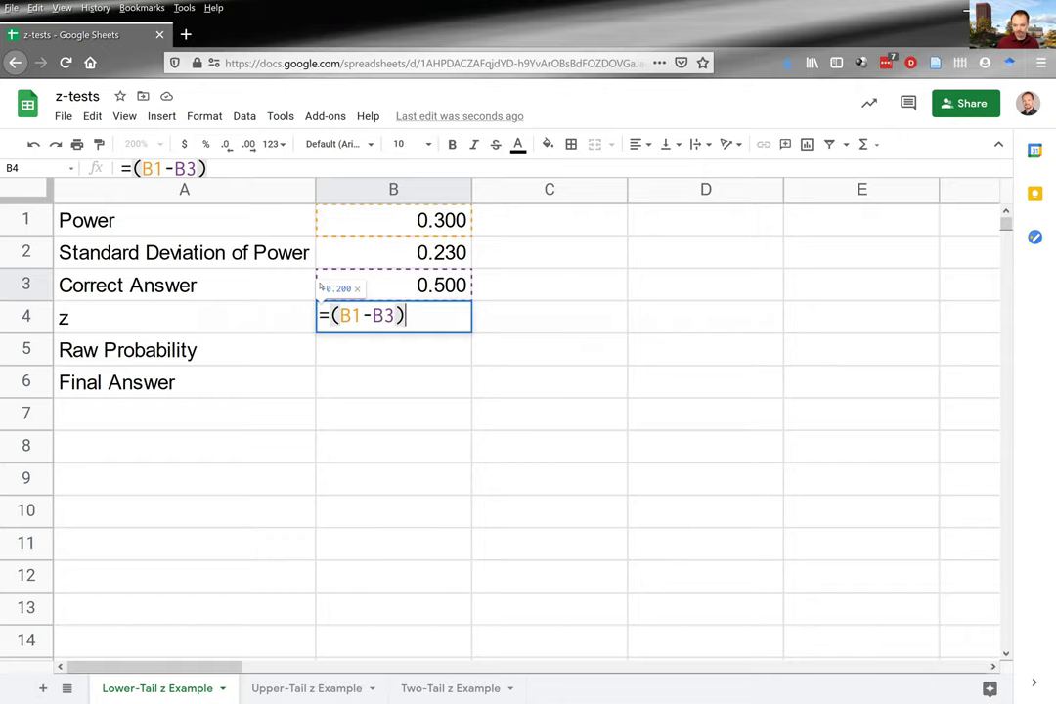
pyautogui.write('/')
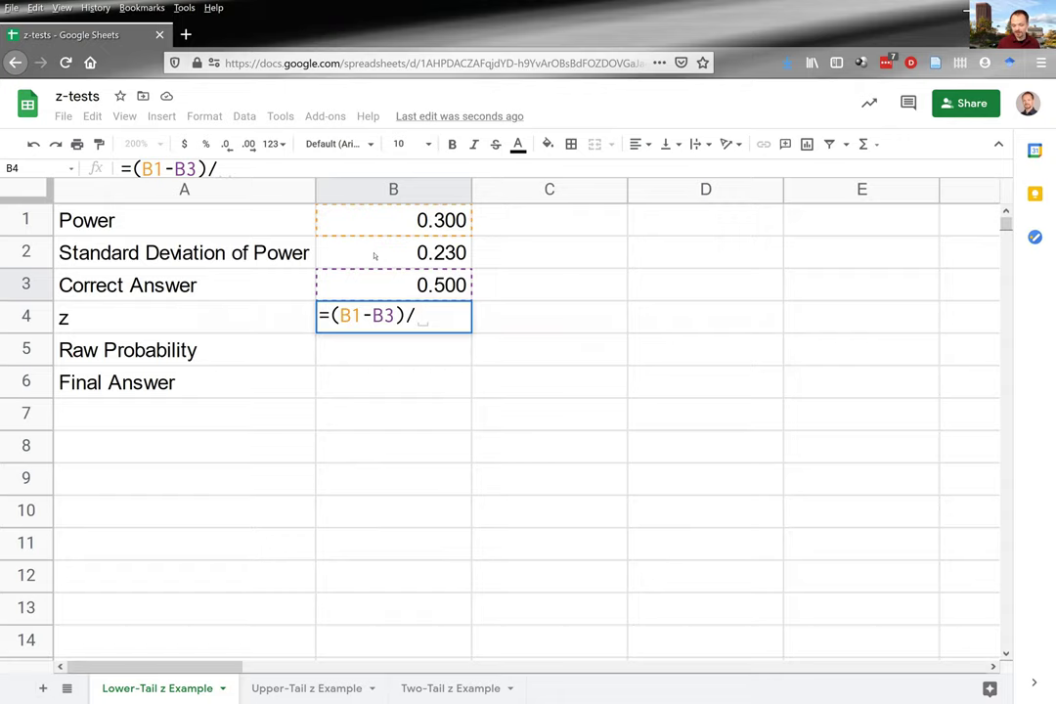
pyautogui.click(374, 256)
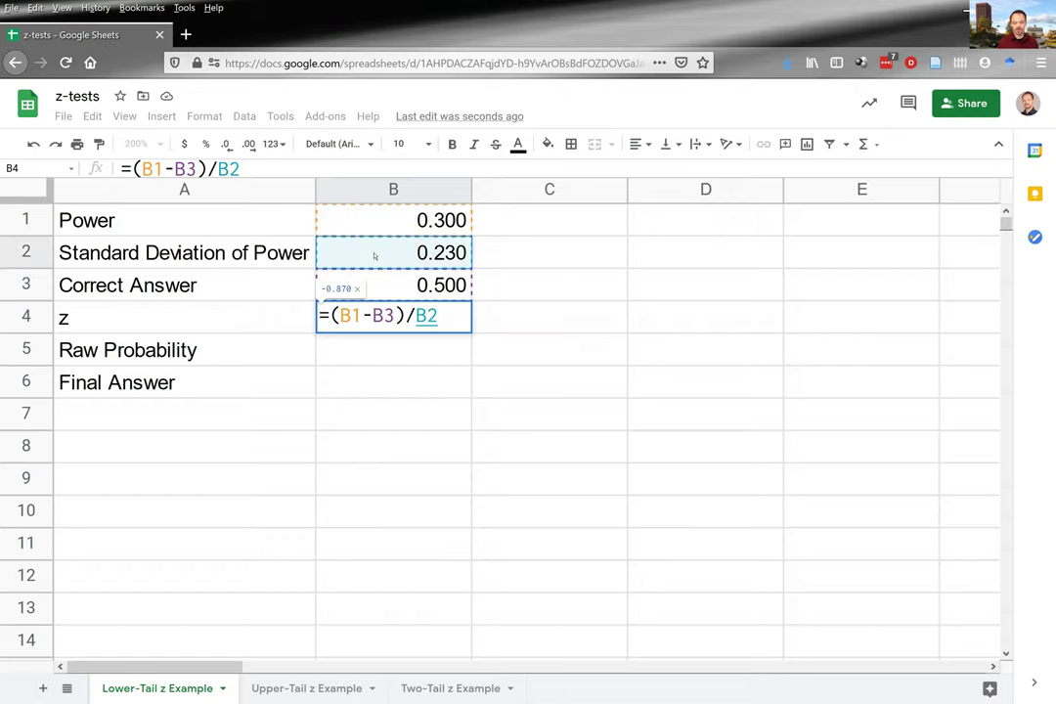
pyautogui.press('Return')
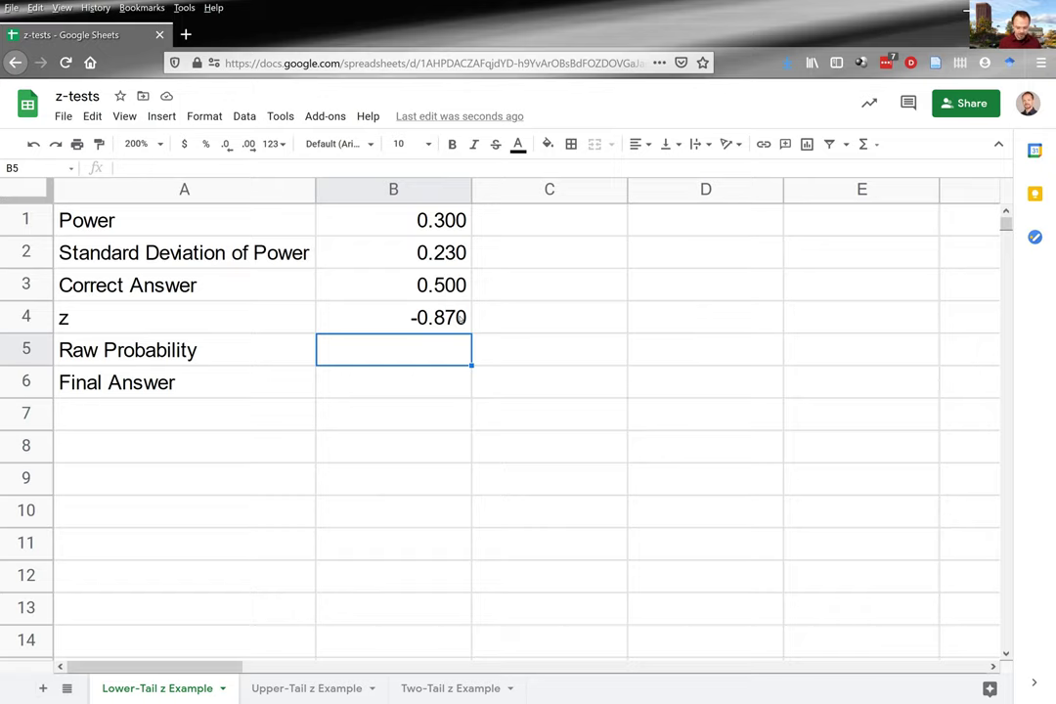
# Start B5 as =NORM.DIST(,B3,B2 with the x value left blank for now
pyautogui.write('=NORM')
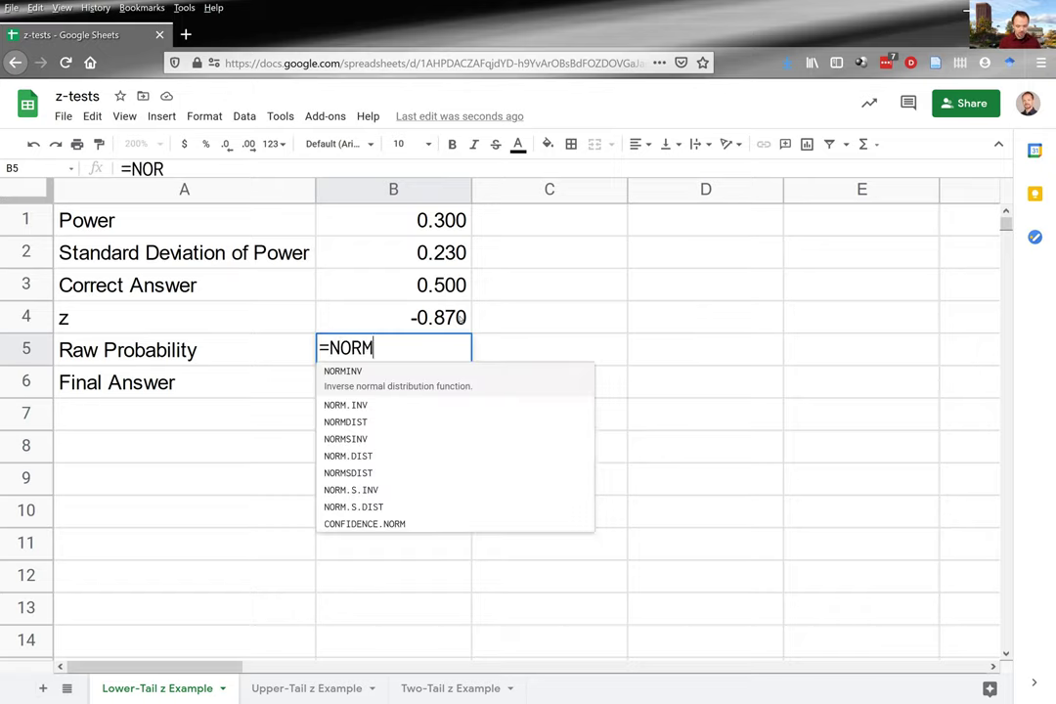
pyautogui.write('.DIST(')
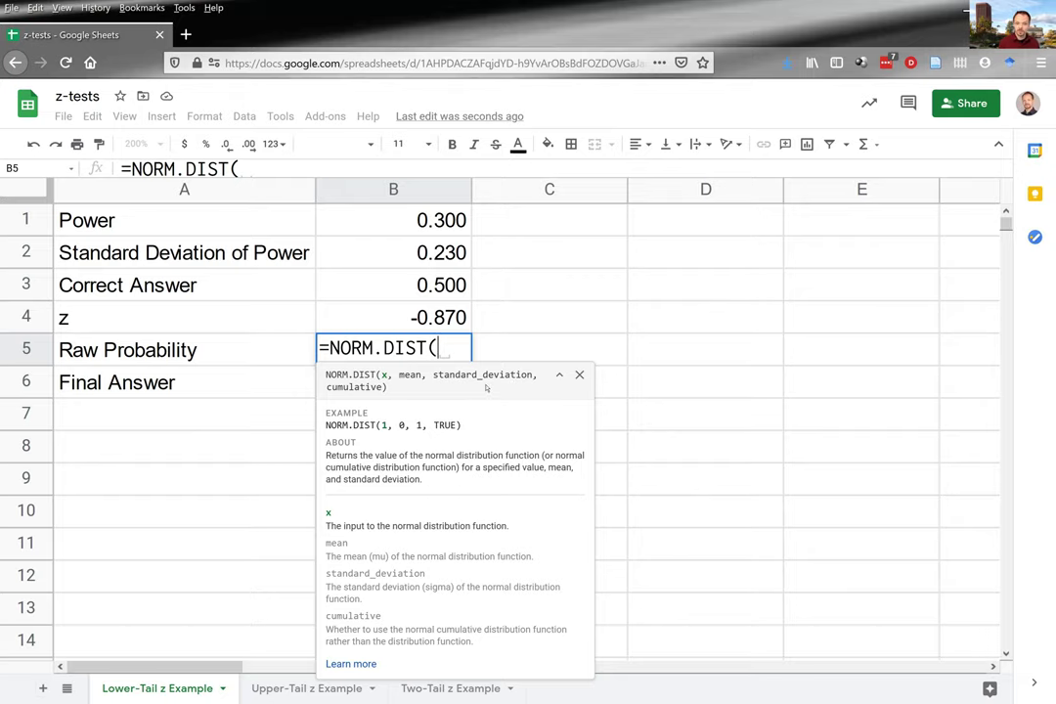
pyautogui.write(',')
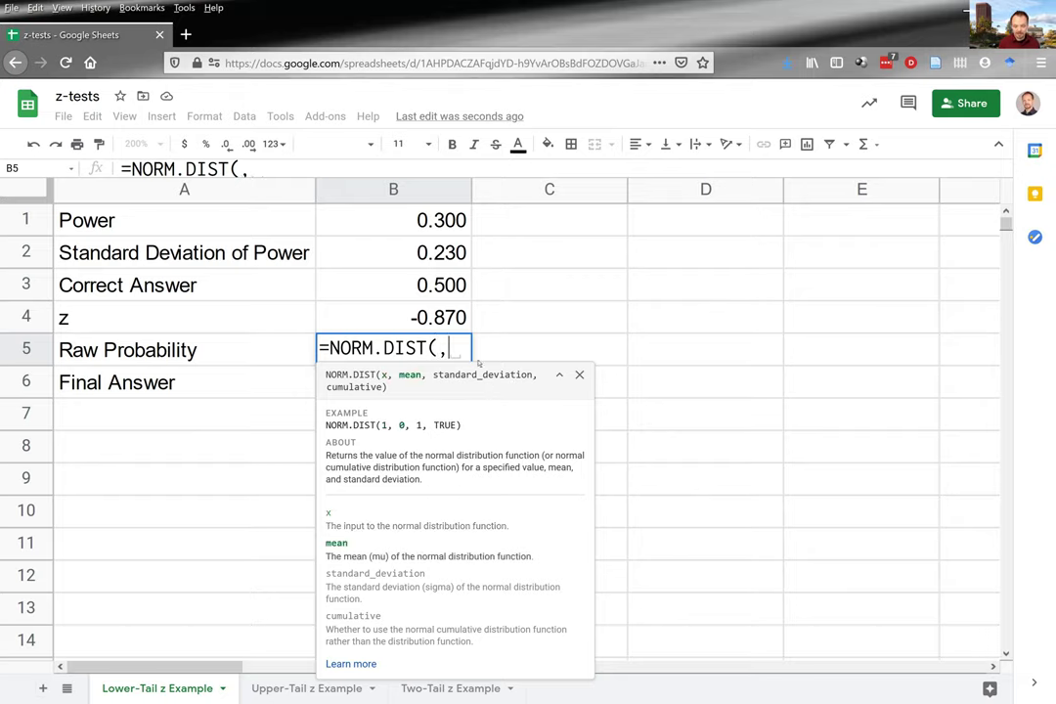
pyautogui.click(389, 288)
pyautogui.write(',')
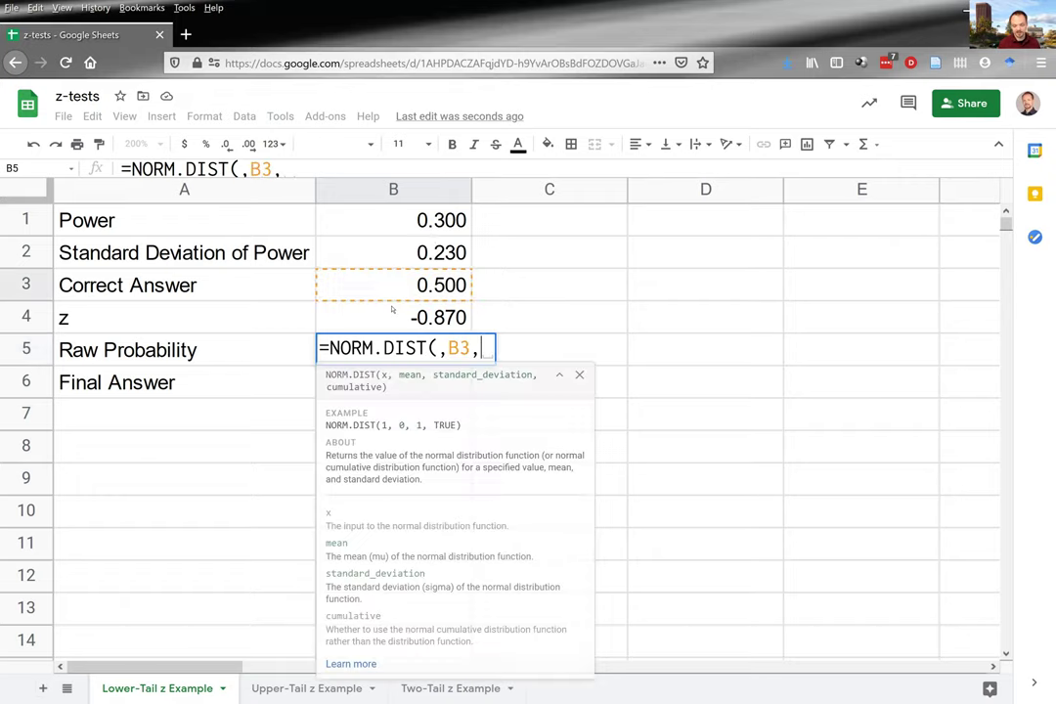
pyautogui.click(384, 254)
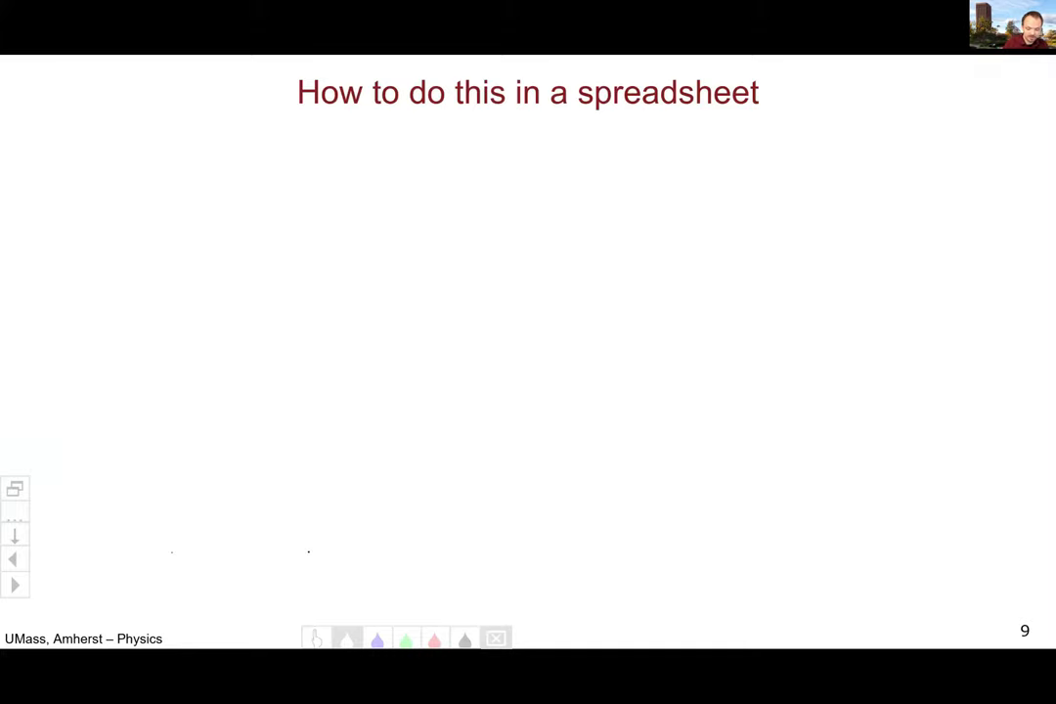
# Sketch a baseline and a bell curve on slide 9
pyautogui.moveTo(172, 552); pyautogui.dragTo(907, 535)
pyautogui.moveTo(183, 535)
pyautogui.mouseDown()
pyautogui.moveTo(363, 482)
pyautogui.moveTo(586, 205)
pyautogui.moveTo(937, 511)
pyautogui.mouseUp()
pyautogui.click(551, 206)
pyautogui.moveTo(556, 223); pyautogui.dragTo(557, 229)
# Dash a centre line from the peak to the baseline and label it 0.5
pyautogui.moveTo(556, 272); pyautogui.dragTo(557, 278)
pyautogui.moveTo(557, 308); pyautogui.dragTo(557, 317)
pyautogui.moveTo(556, 337); pyautogui.dragTo(556, 387)
pyautogui.moveTo(564, 411); pyautogui.dragTo(563, 417)
pyautogui.moveTo(561, 469); pyautogui.dragTo(561, 474)
pyautogui.moveTo(560, 482); pyautogui.dragTo(560, 490)
pyautogui.moveTo(563, 509); pyautogui.dragTo(558, 565)
pyautogui.click(569, 579)
pyautogui.moveTo(594, 563); pyautogui.dragTo(584, 579)
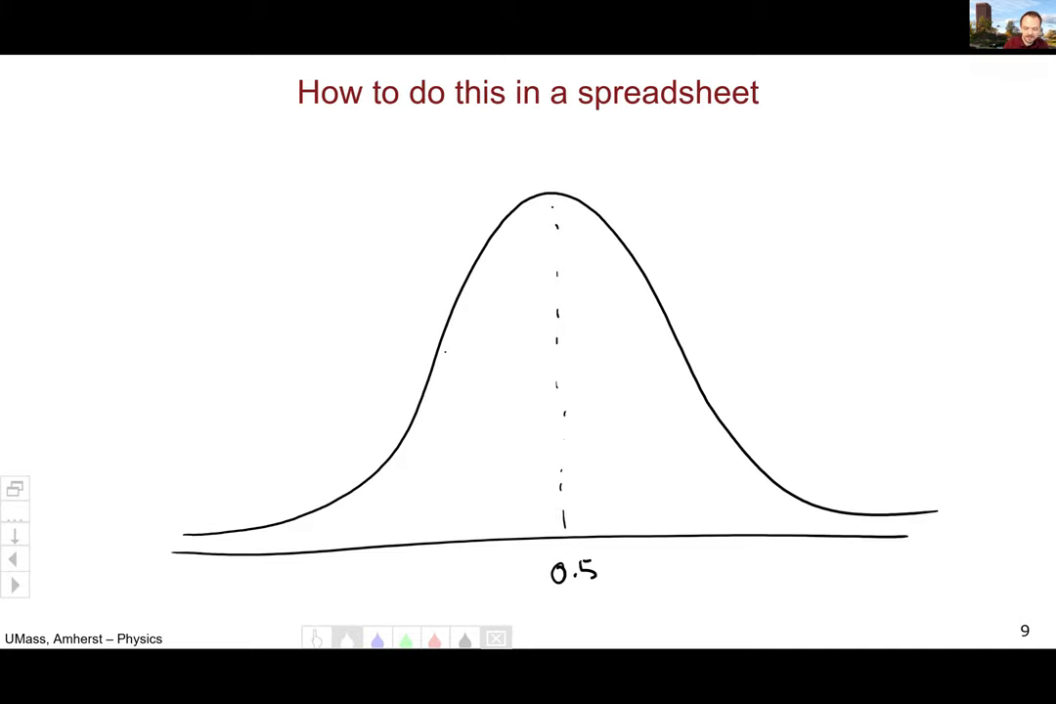
# Draw a double-headed arrow across the curve labelled 0.23, then return to Google Sheets
pyautogui.moveTo(437, 367); pyautogui.dragTo(668, 350)
pyautogui.moveTo(447, 353); pyautogui.dragTo(448, 378)
pyautogui.moveTo(656, 344); pyautogui.dragTo(656, 359)
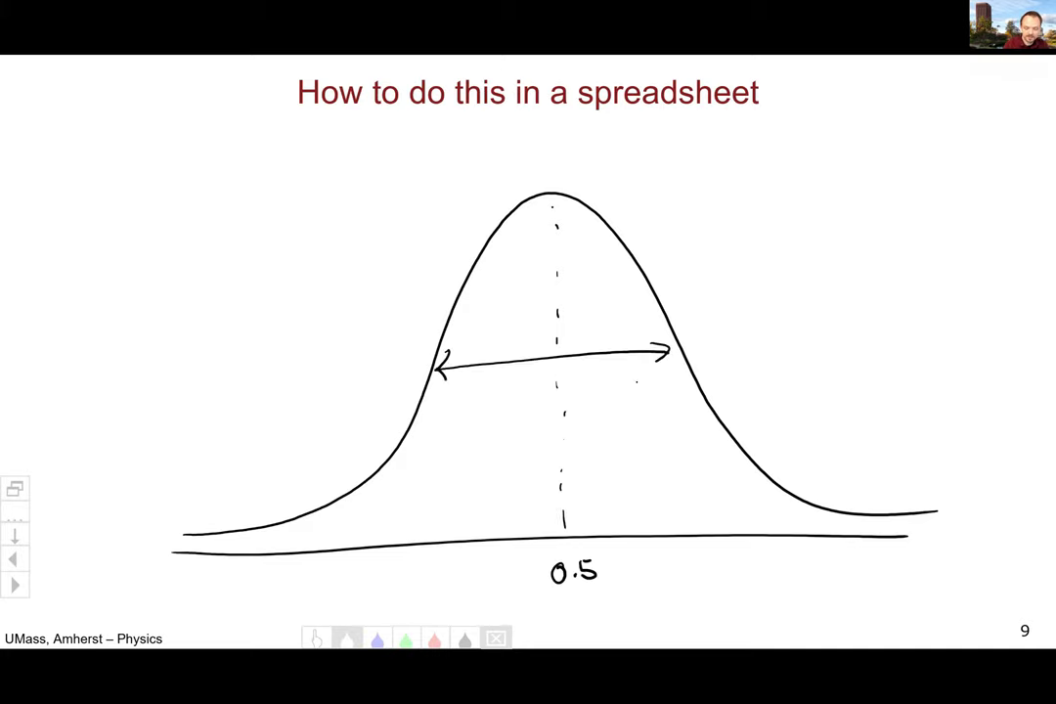
pyautogui.moveTo(592, 383); pyautogui.dragTo(591, 384)
pyautogui.click(604, 395)
pyautogui.moveTo(611, 383); pyautogui.dragTo(628, 395)
pyautogui.moveTo(639, 381); pyautogui.dragTo(641, 394)
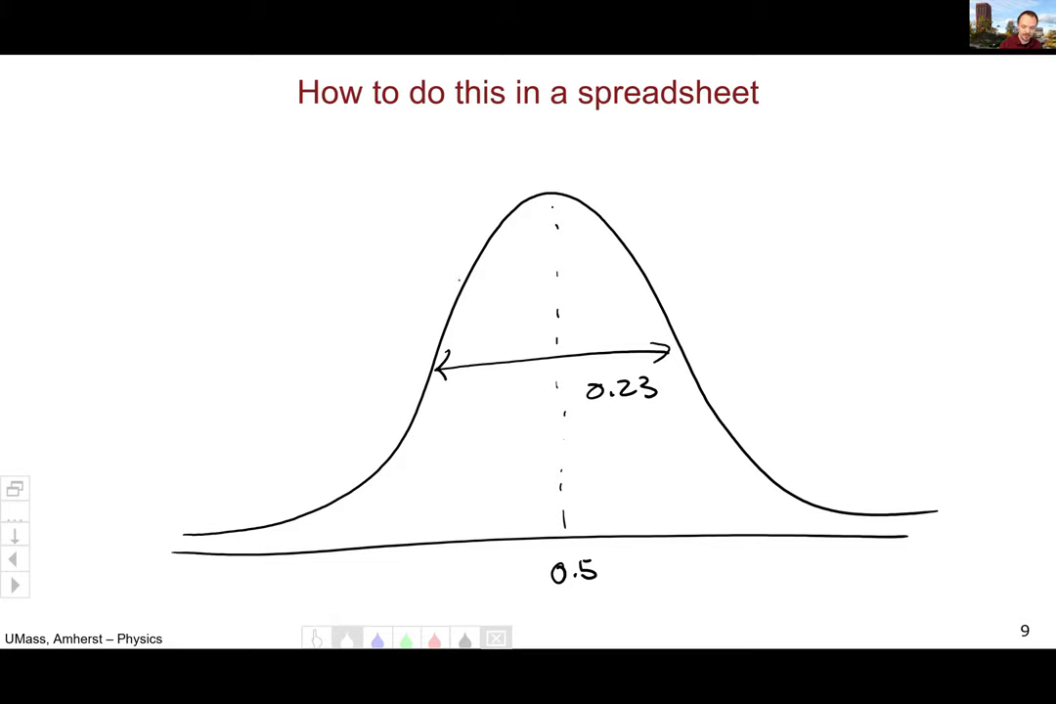
pyautogui.hotkey('alt', 'Tab')
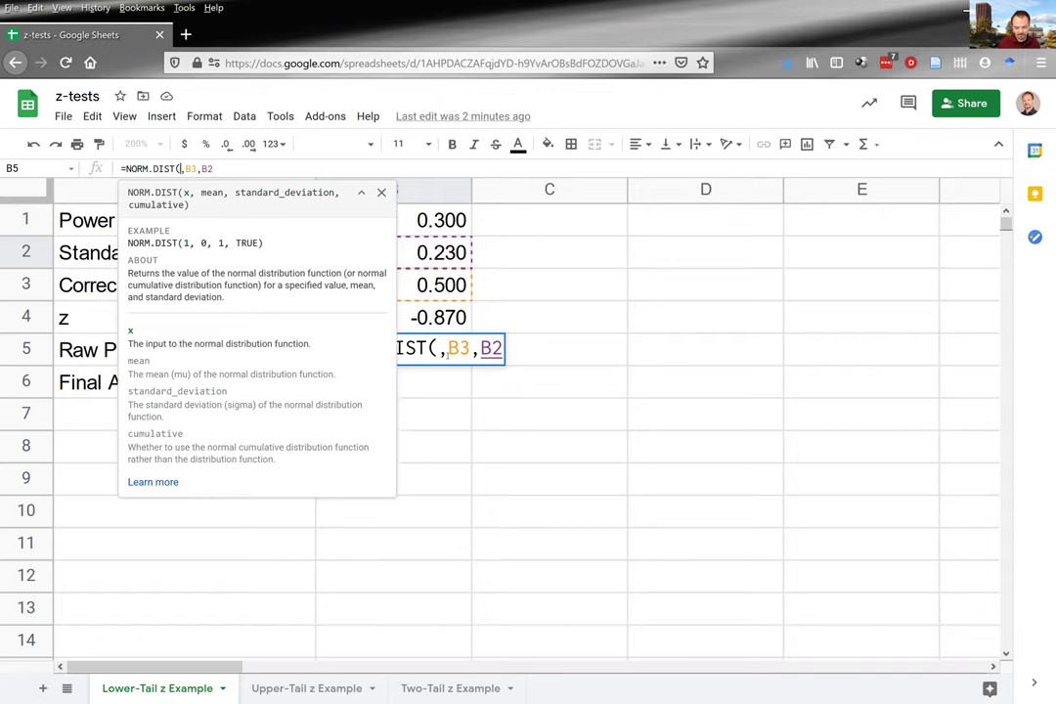
# Insert B1 as NORM.DIST's x value in B5 and add ,FALSE as the cumulative argument
pyautogui.click(427, 217)
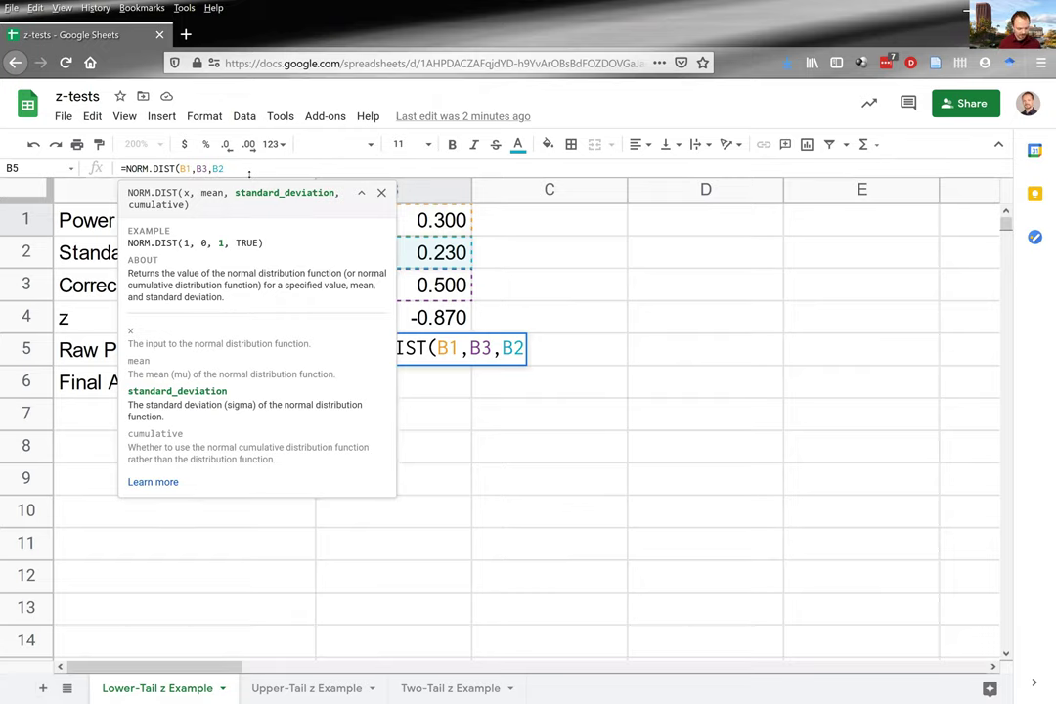
pyautogui.write(',')
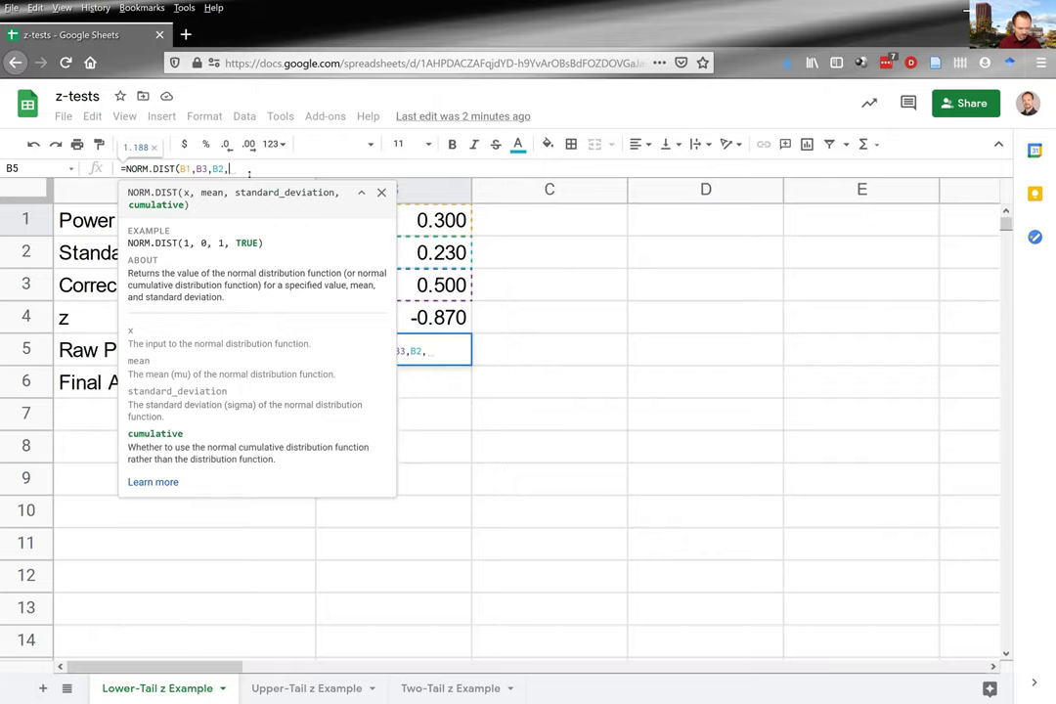
pyautogui.write('FALSE')
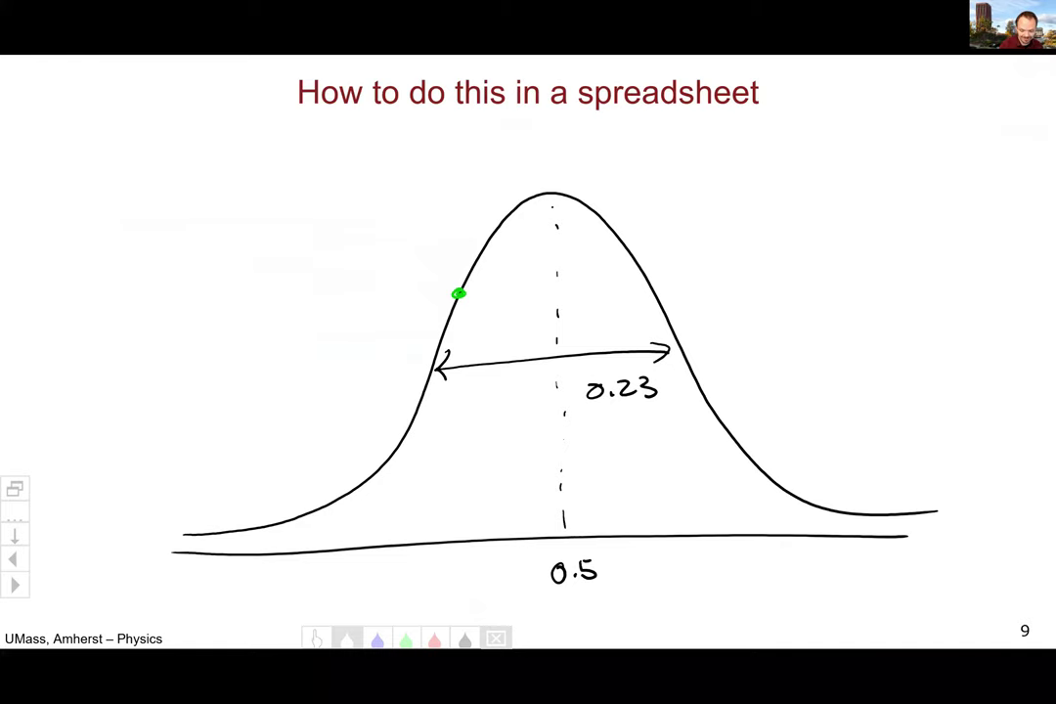
# Mark the curve point with a vertical double arrow, shade the lower tail, then start deleting FALSE in B5
pyautogui.press('Right')
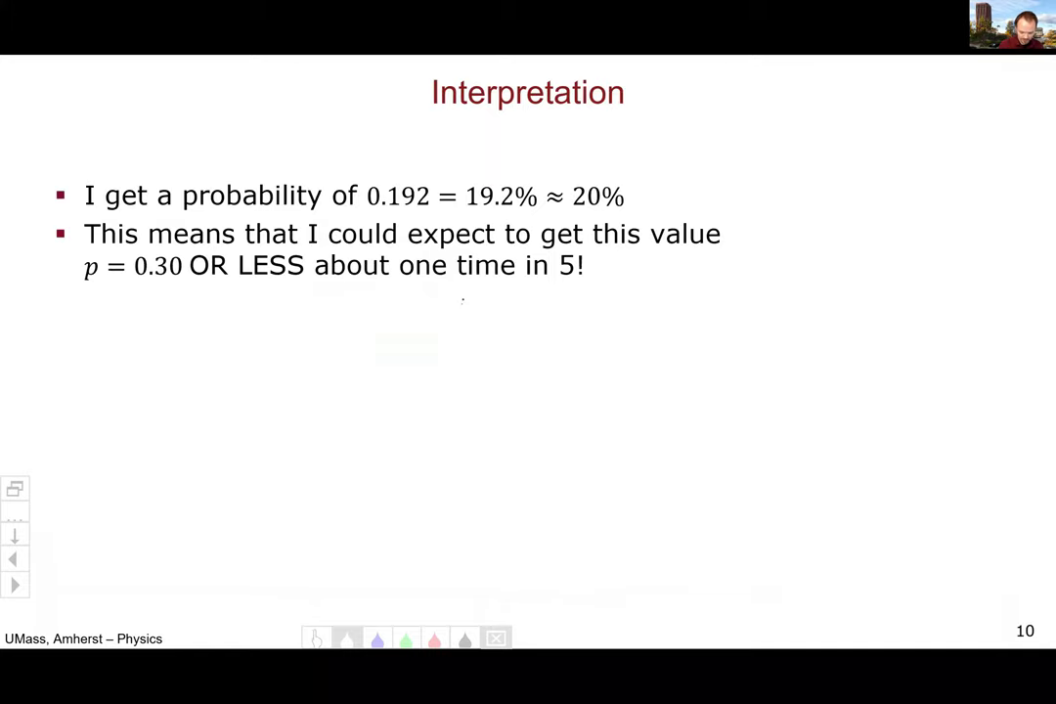
pyautogui.press('Left')
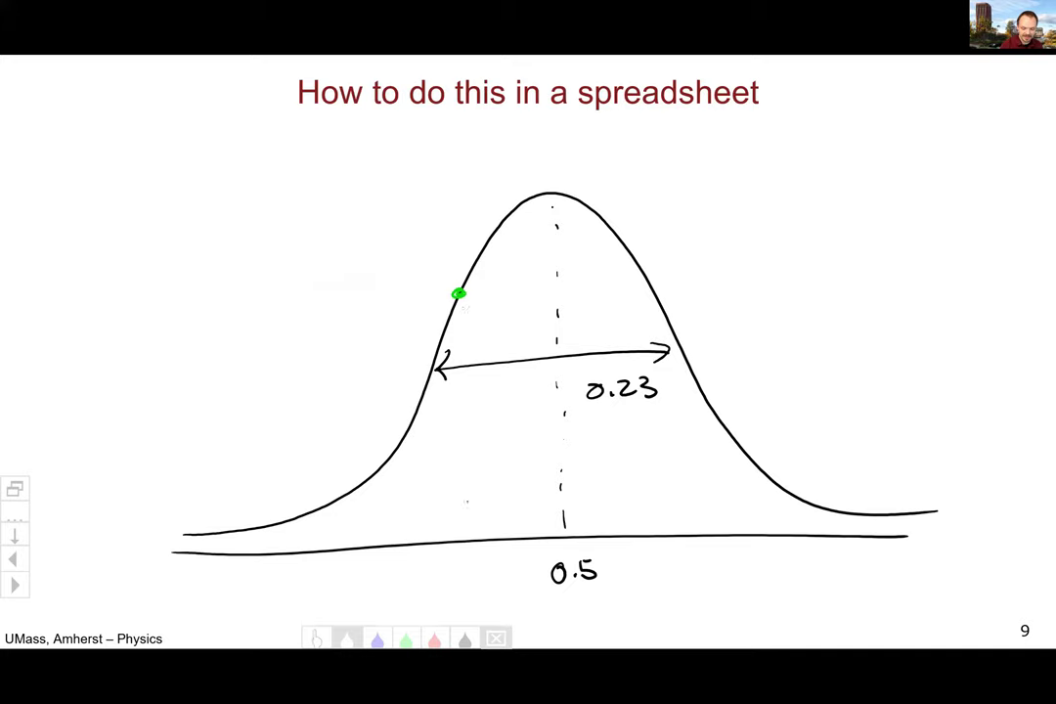
pyautogui.moveTo(463, 530)
pyautogui.mouseDown()
pyautogui.moveTo(459, 295)
pyautogui.moveTo(467, 313)
pyautogui.mouseUp()
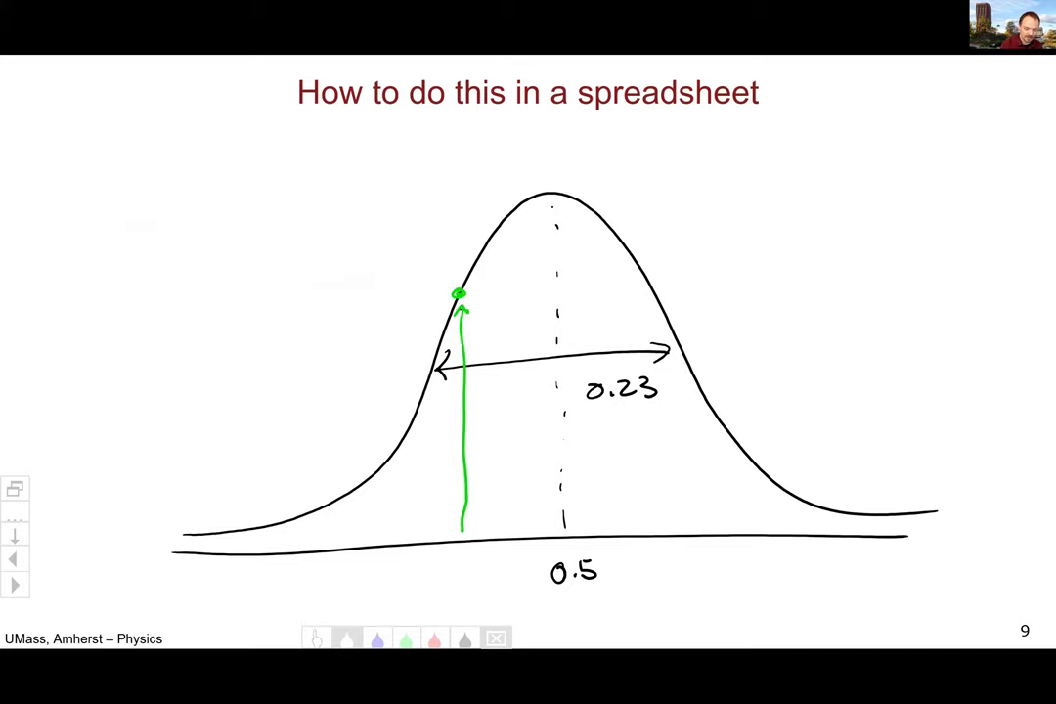
pyautogui.moveTo(461, 309); pyautogui.dragTo(462, 533)
pyautogui.moveTo(454, 521); pyautogui.dragTo(470, 521)
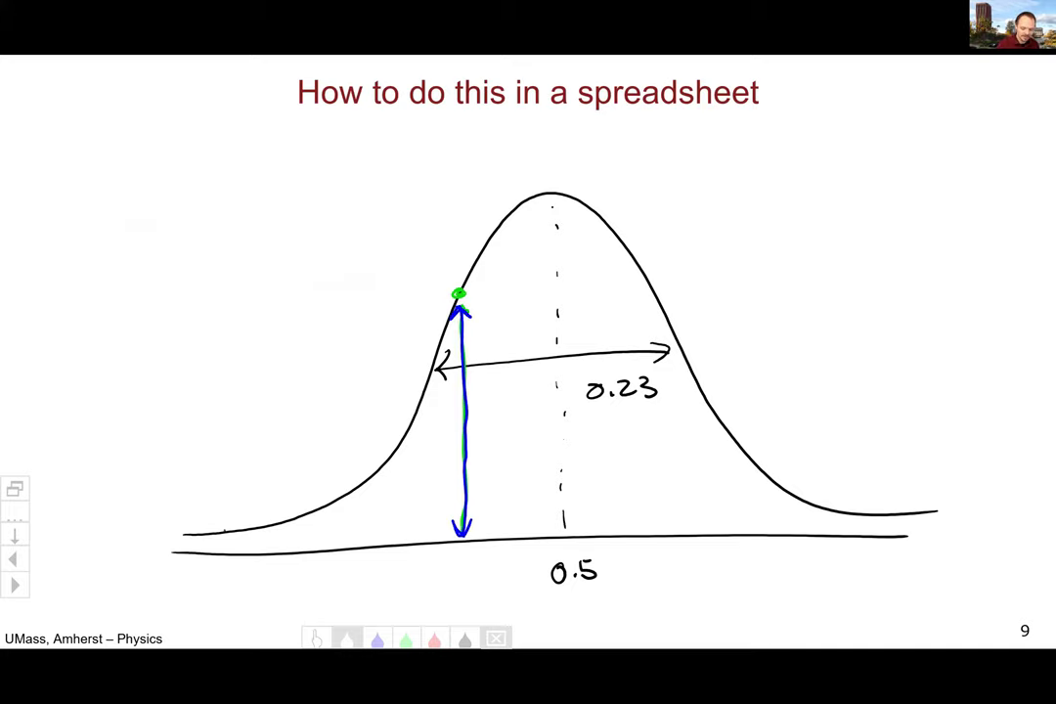
pyautogui.moveTo(191, 544)
pyautogui.mouseDown()
pyautogui.moveTo(357, 496)
pyautogui.moveTo(458, 401)
pyautogui.moveTo(442, 337)
pyautogui.mouseUp()
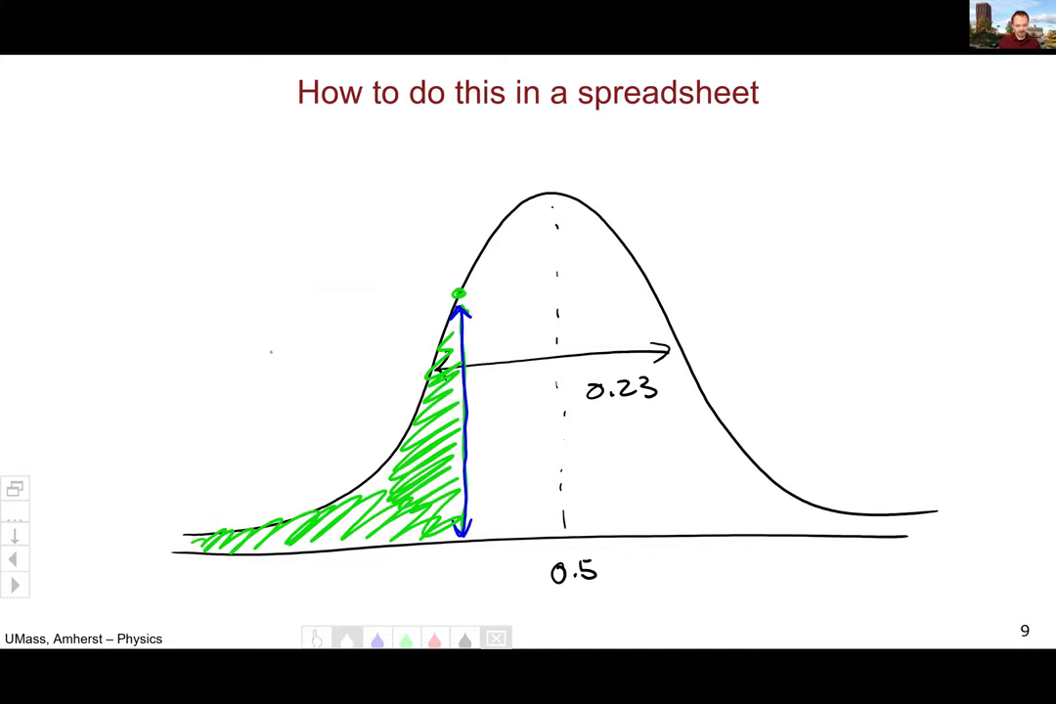
pyautogui.hotkey('alt', 'Tab')
pyautogui.press('BackSpace')
pyautogui.press('BackSpace')
pyautogui.press('BackSpace')
pyautogui.press('BackSpace')
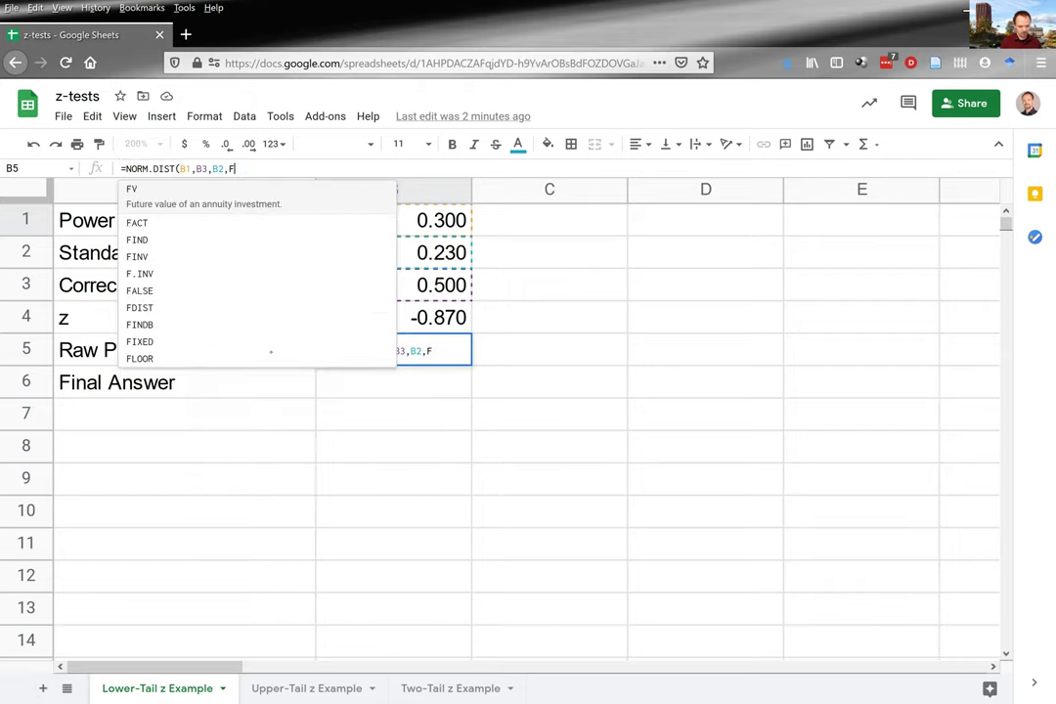
# Finish B5 as =NORM.DIST(B1,B3,B2,TRUE), giving 0.192
pyautogui.press('BackSpace')
pyautogui.write('TRUE')
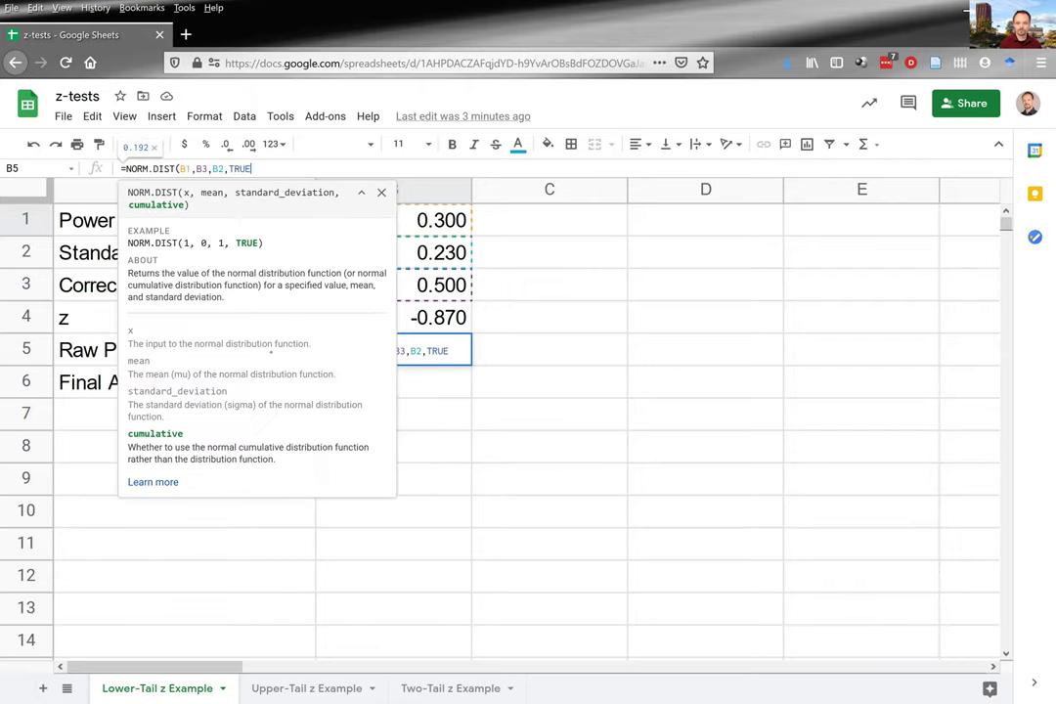
pyautogui.write(')')
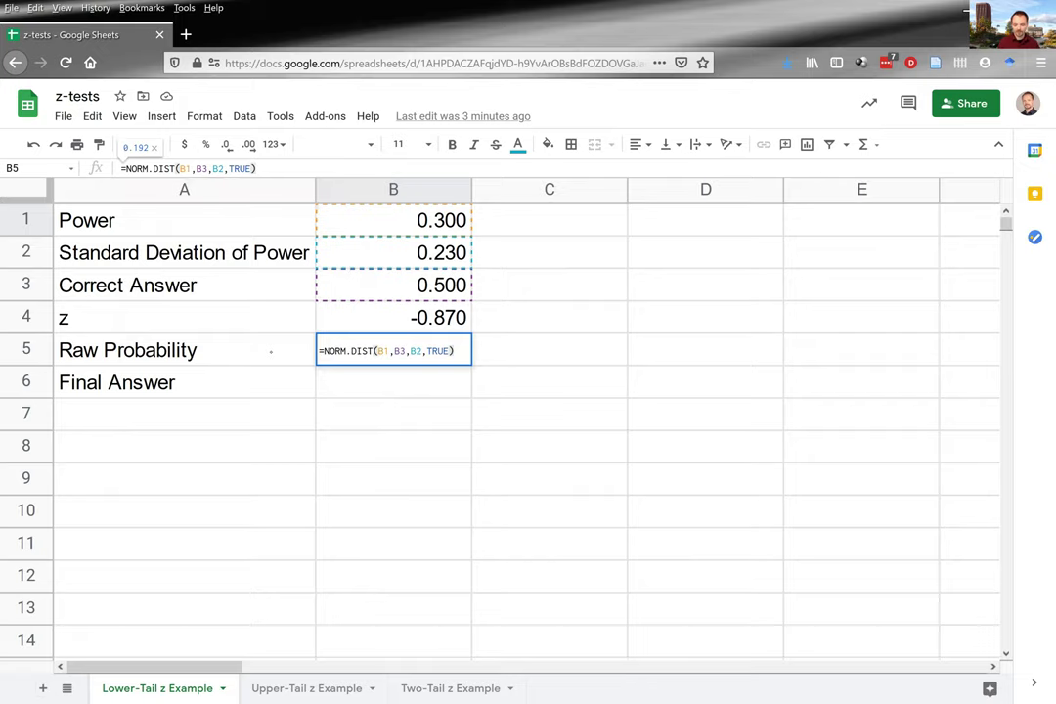
pyautogui.press('Return')
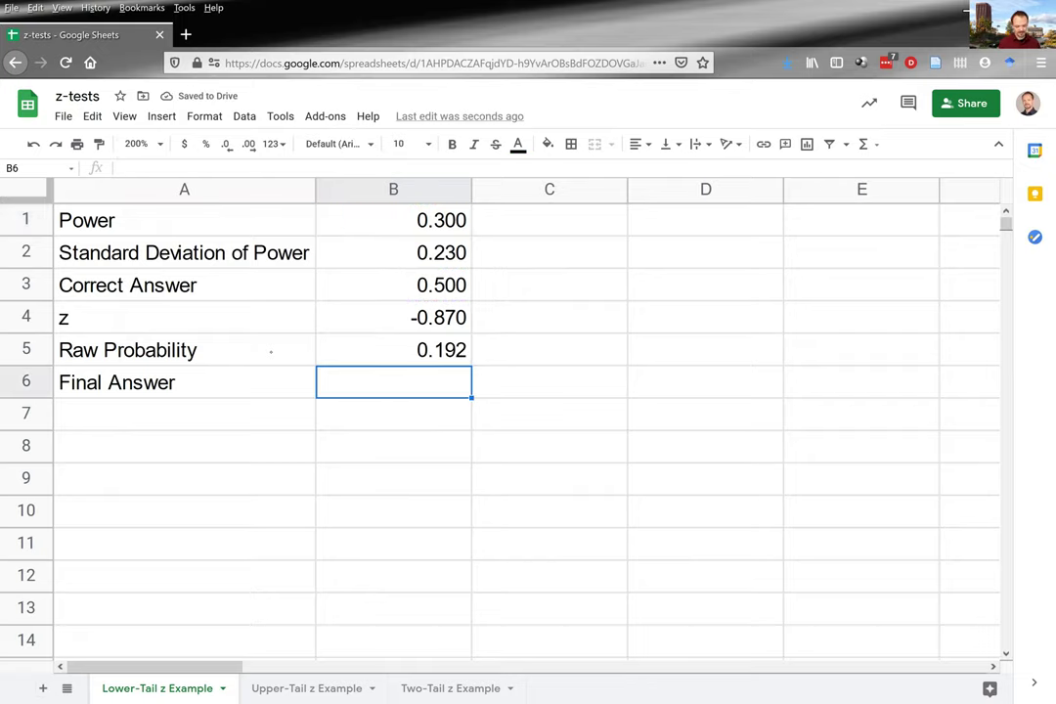
# Set B6 to =B5*100 with a % sign in C6, then select the Final Answer row A6:C6
pyautogui.write('=')
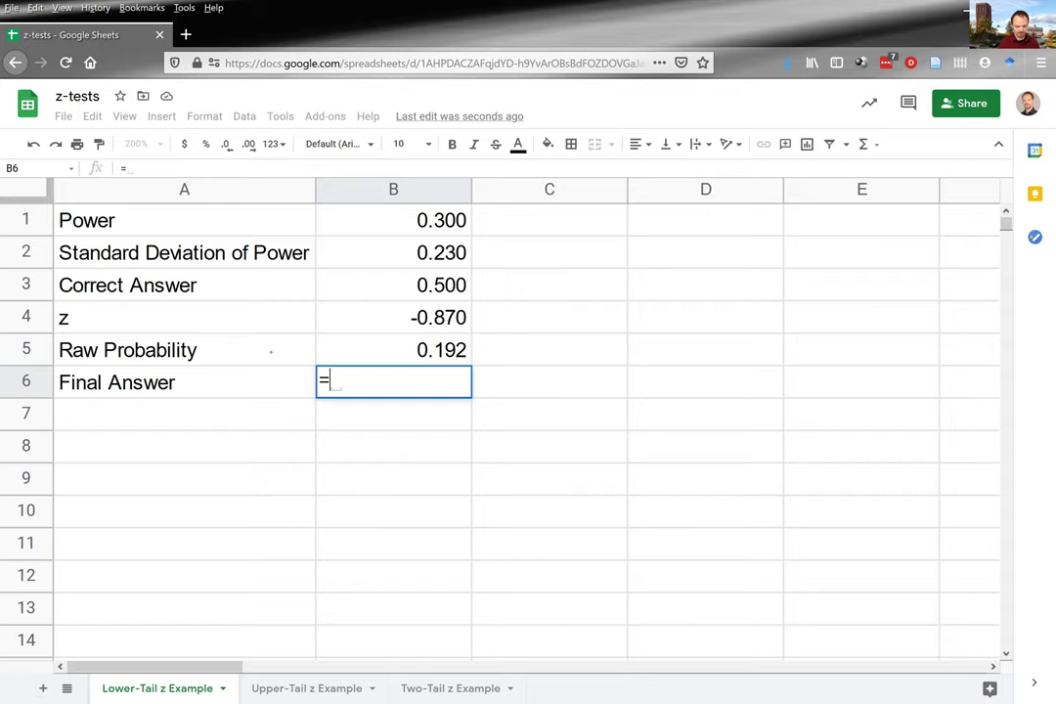
pyautogui.click(395, 359)
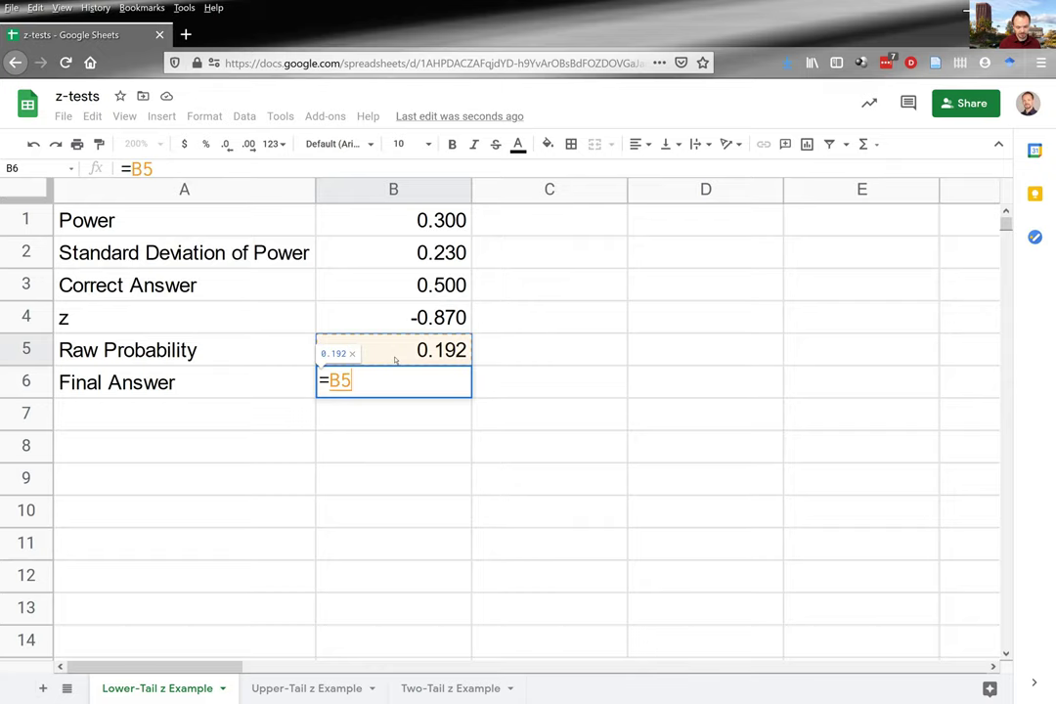
pyautogui.write('*100')
pyautogui.press('Return')
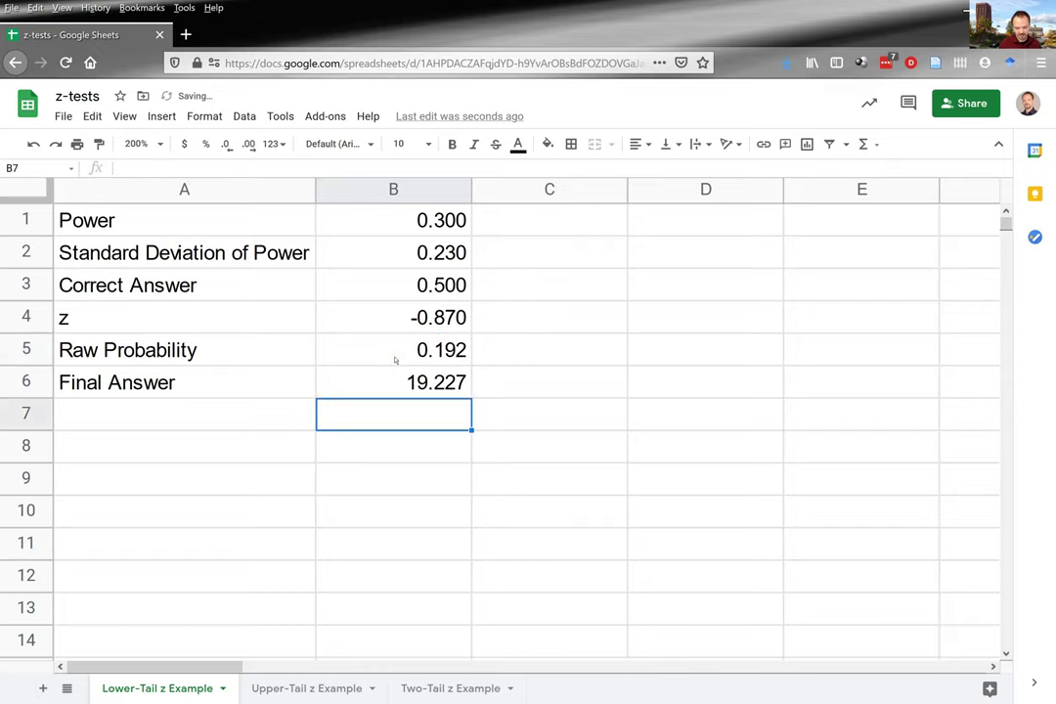
pyautogui.press('Up')
pyautogui.press('Right')
pyautogui.write('%')
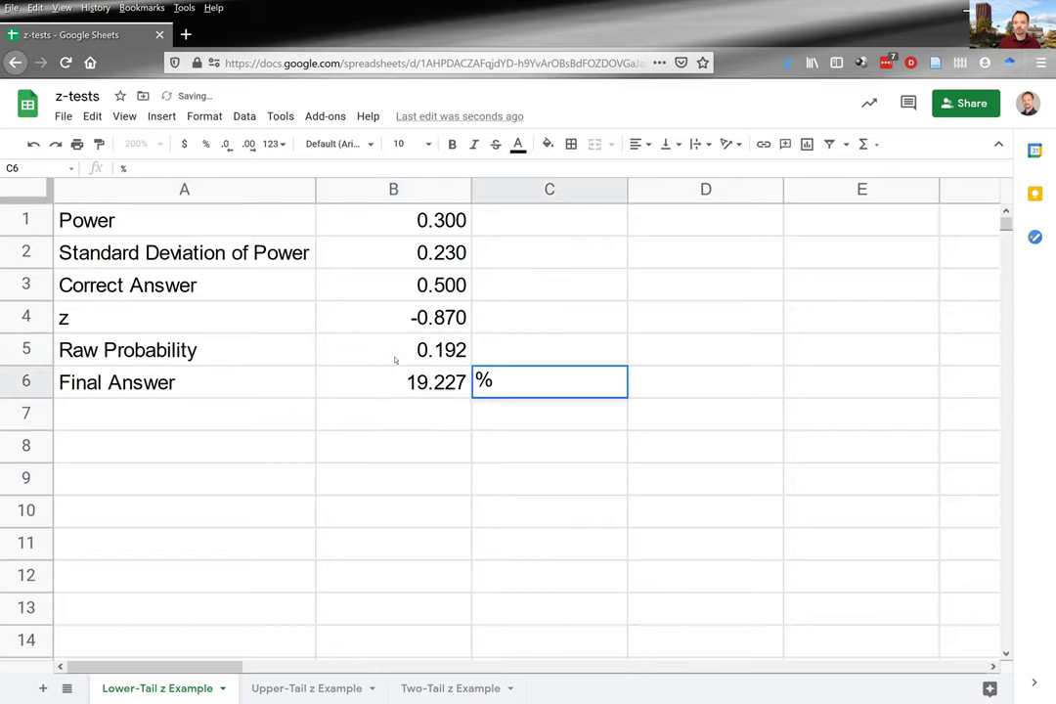
pyautogui.press('Return')
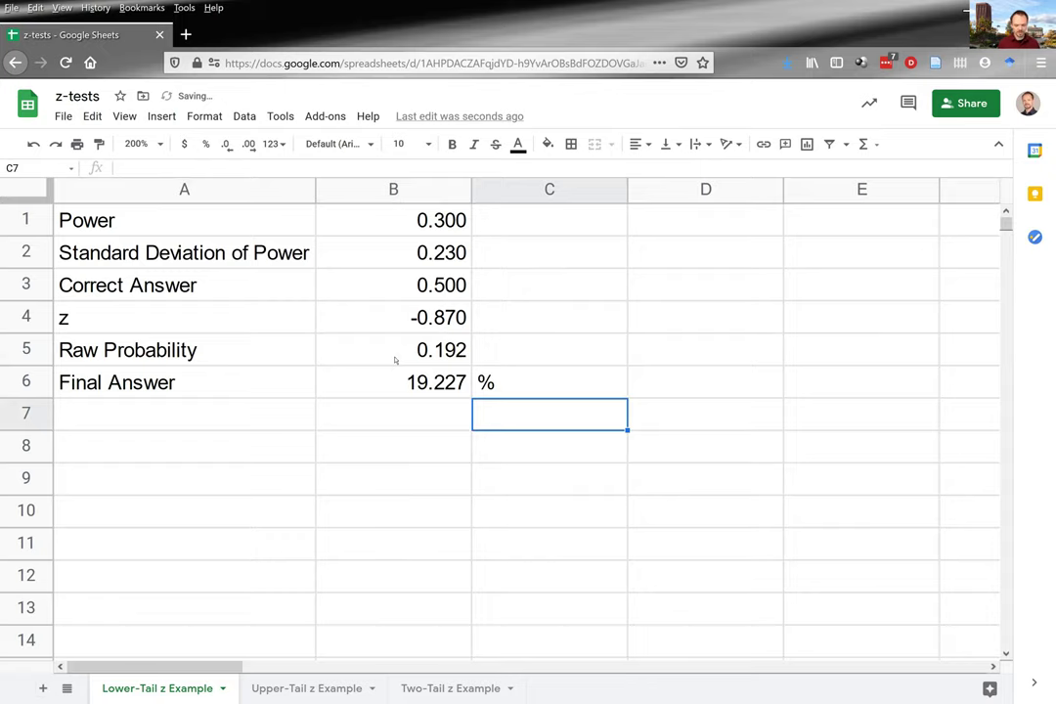
pyautogui.press('Up')
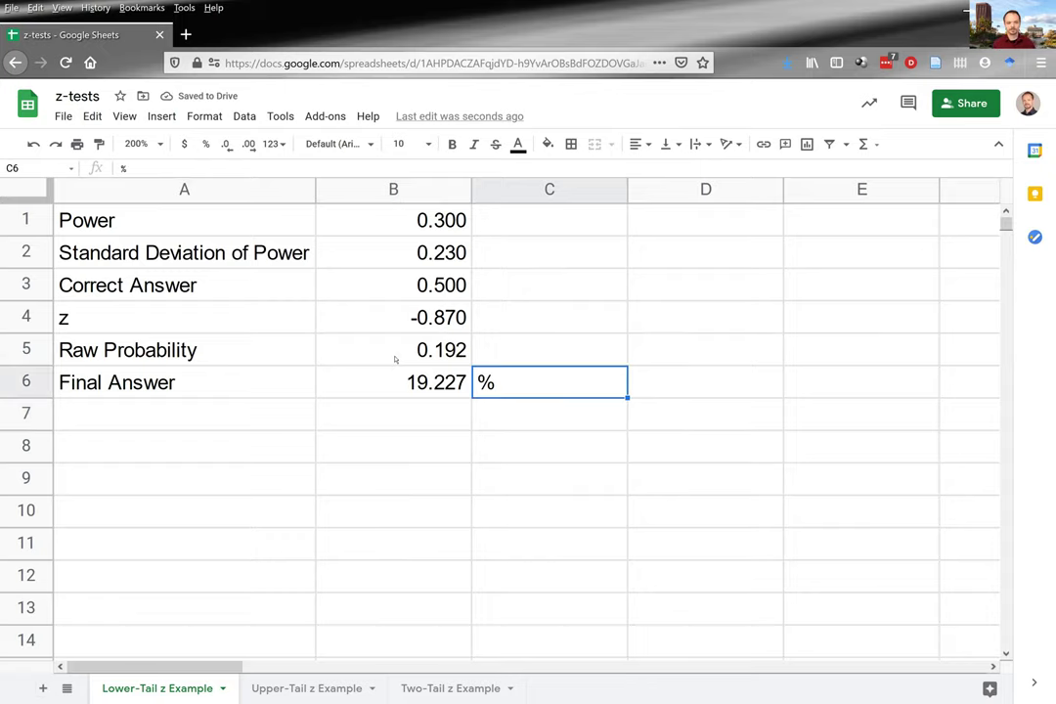
pyautogui.hotkey('shift', 'Left')
pyautogui.hotkey('shift', 'Left')
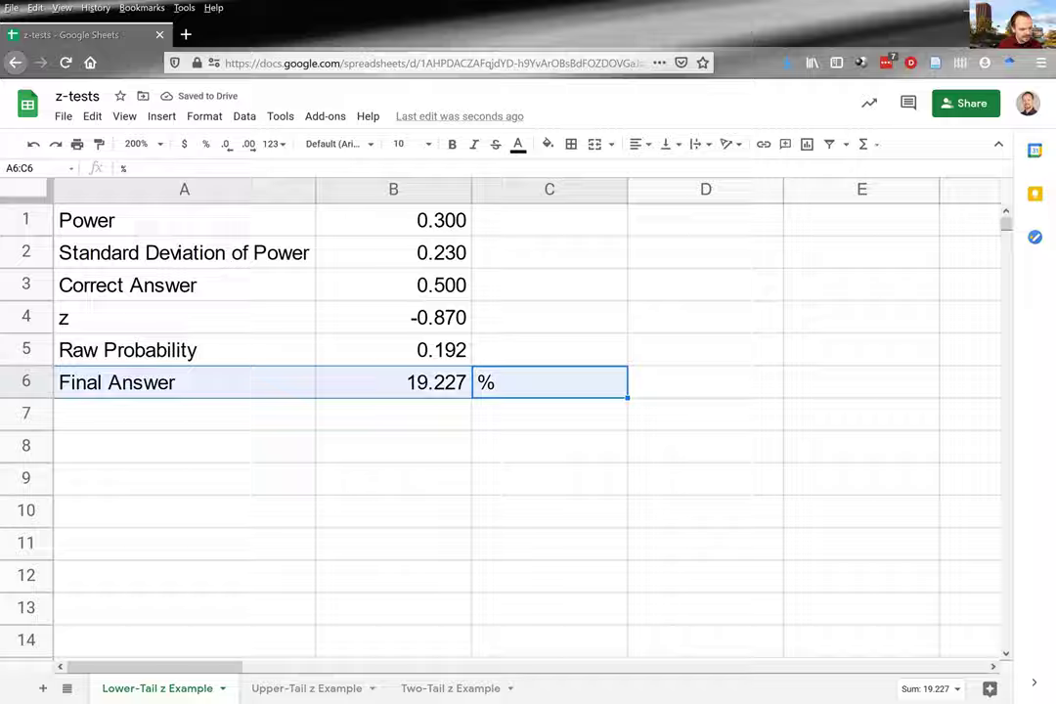
pyautogui.hotkey('alt', 'Tab')
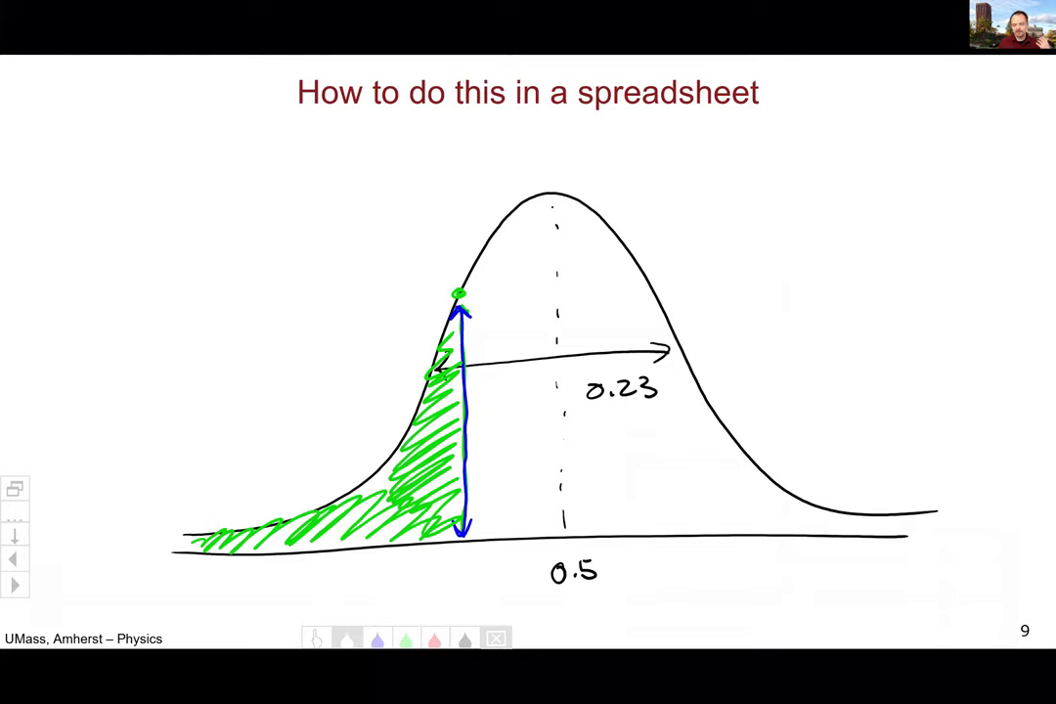
# Go to slide 10, Interpretation, and underline 19.2% in green
pyautogui.press('Right')
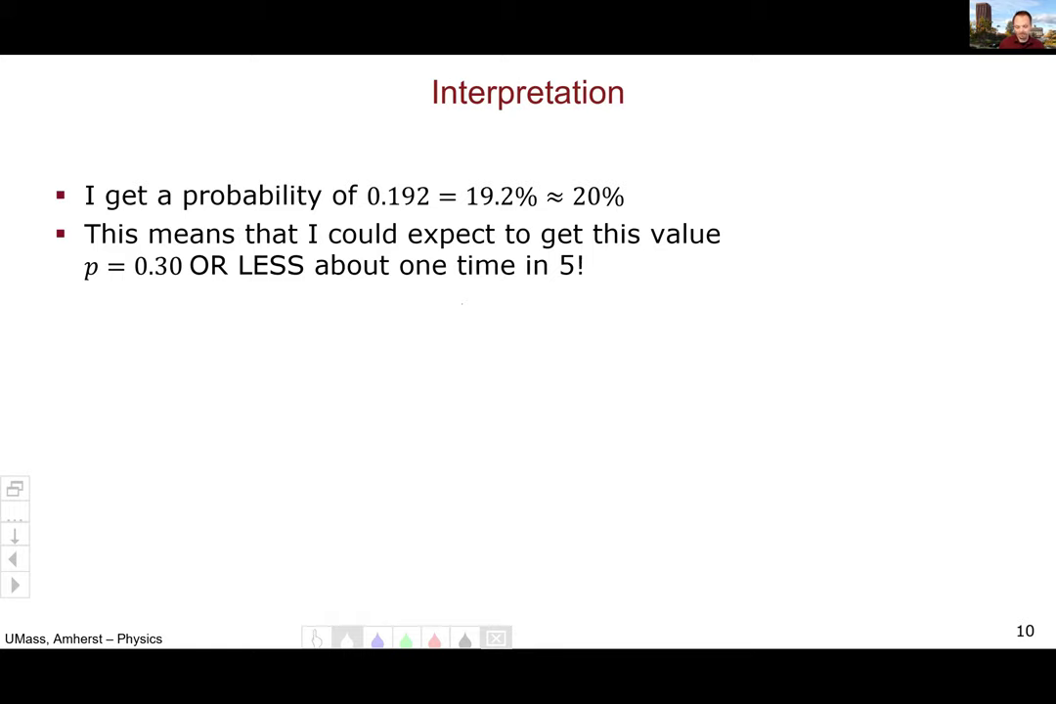
pyautogui.moveTo(468, 210); pyautogui.dragTo(534, 205)
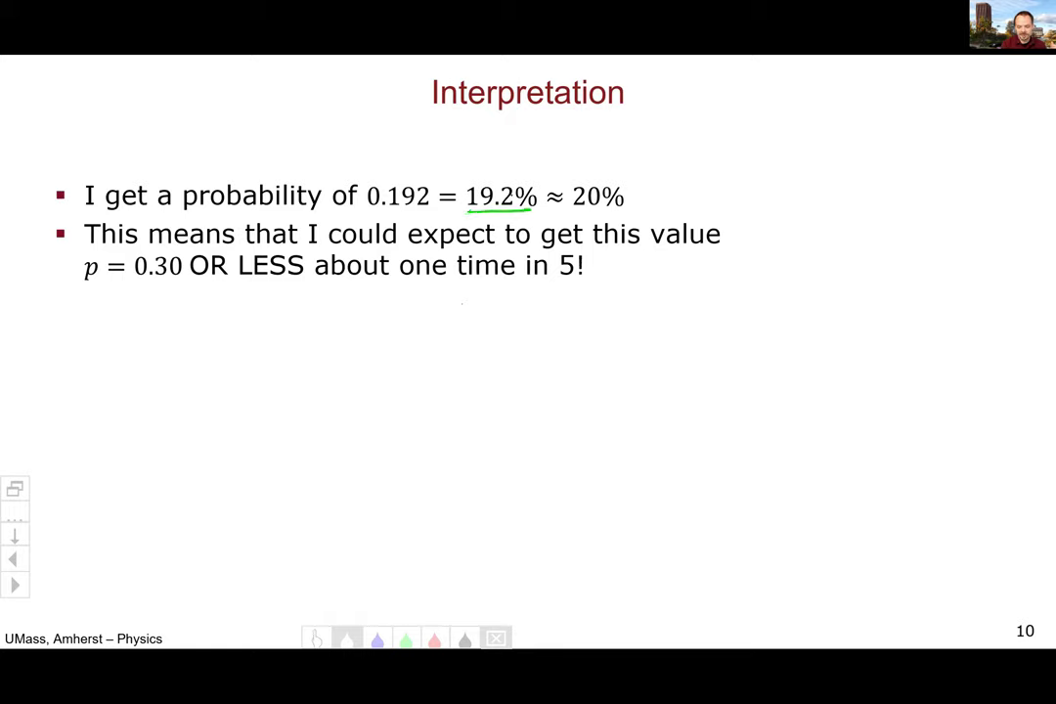